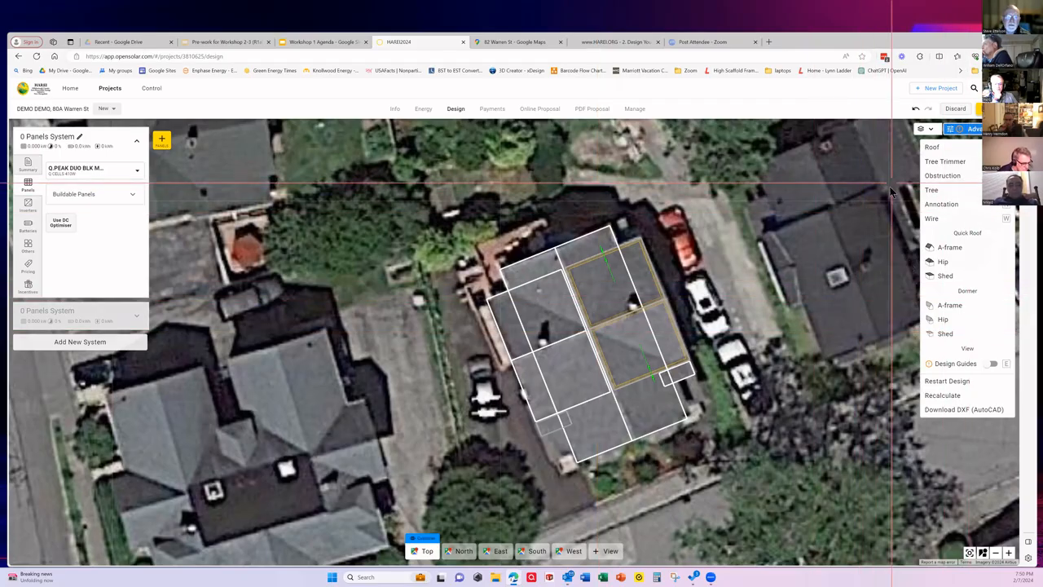
# - Draw a wire from the corner of the small box on the house's east side to the central ridge junction
pyautogui.click(931, 220)
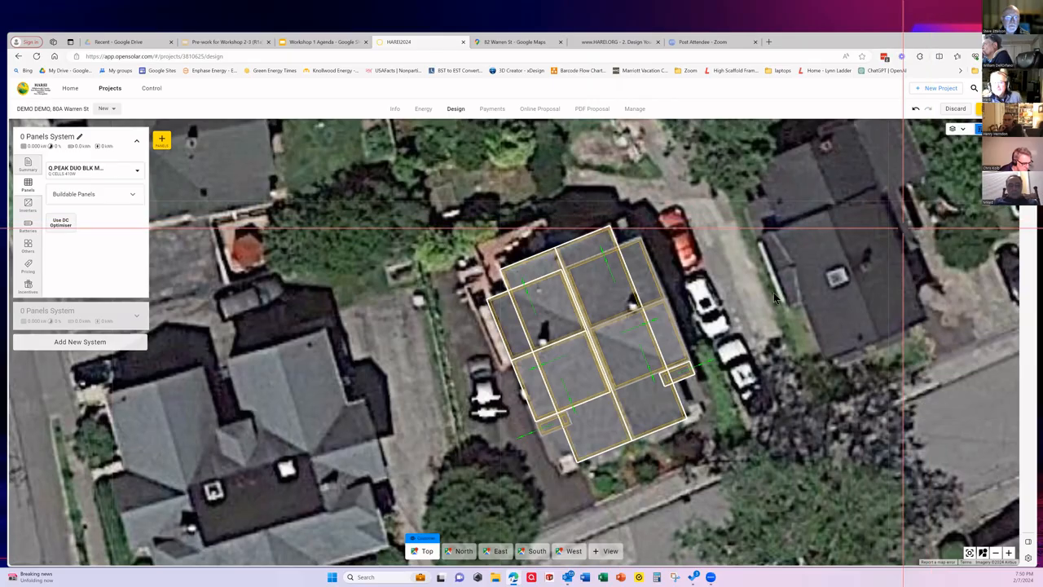
pyautogui.click(667, 372)
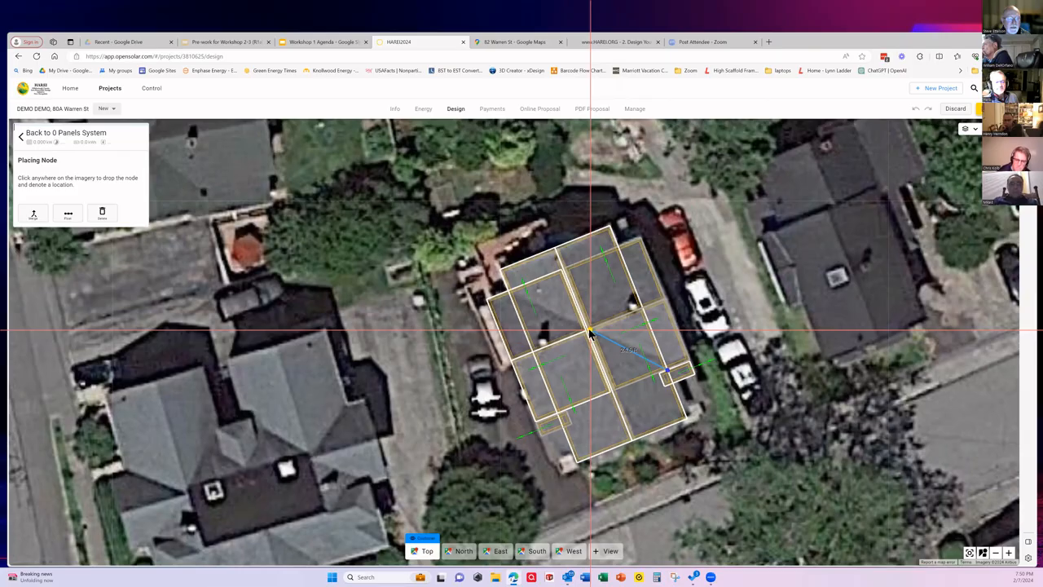
pyautogui.click(591, 332)
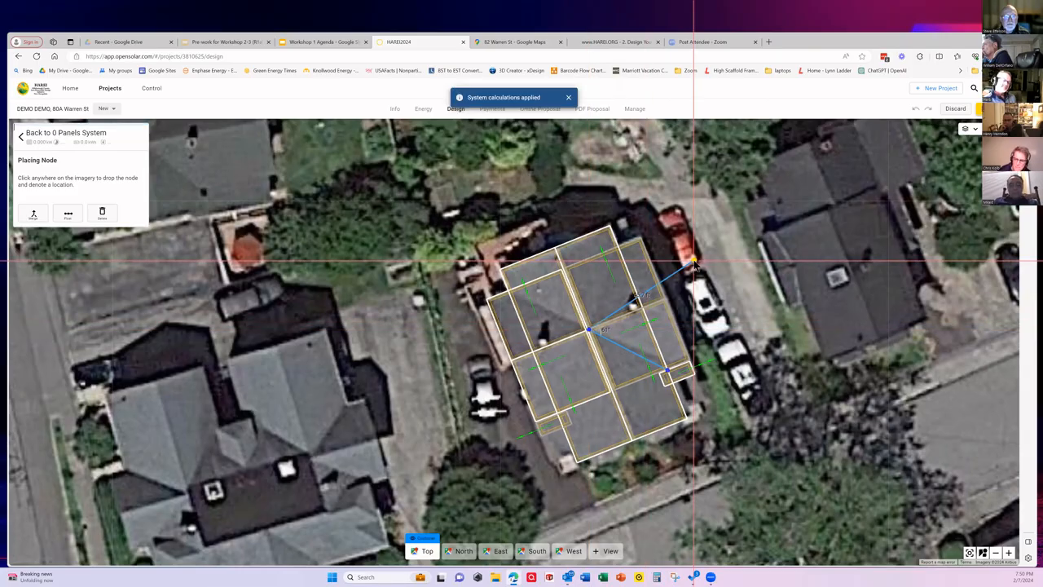
pyautogui.press('Escape')
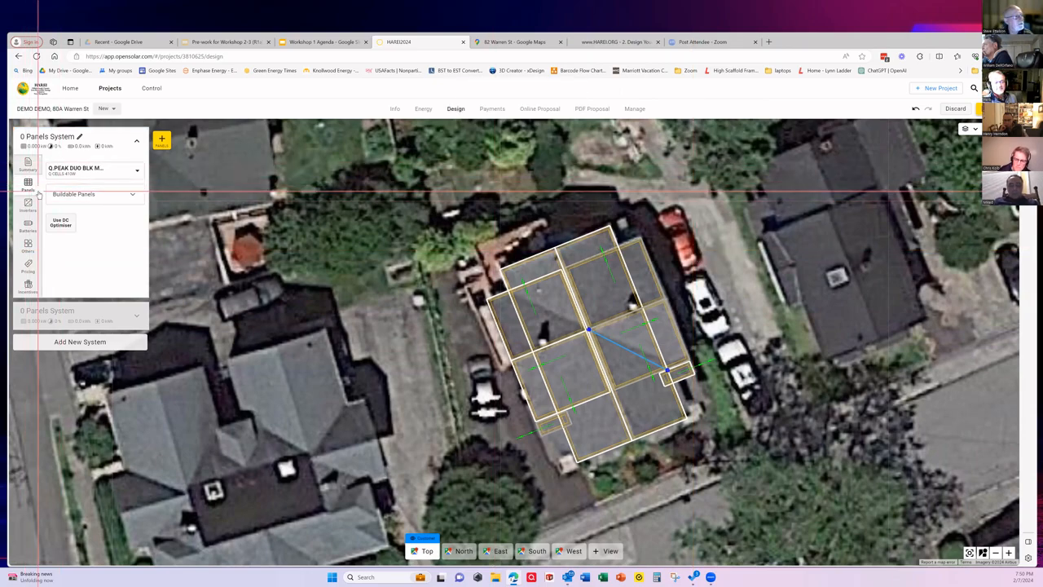
# - Choose the Q CELLS Q.PEAK DUO BLK ML-G10+ 410 as the system's panel module
pyautogui.click(137, 171)
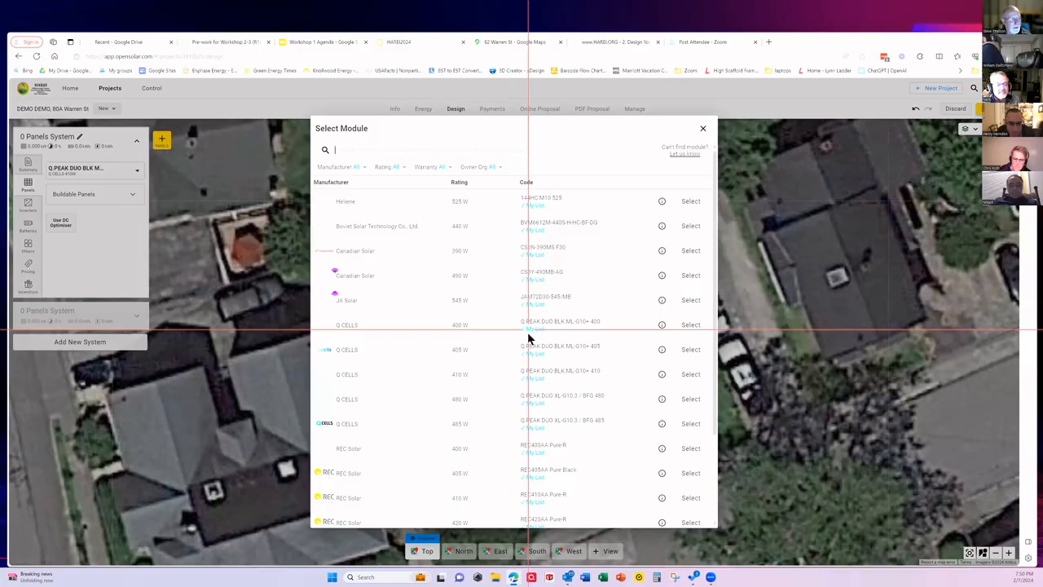
pyautogui.scroll(-1, 528, 345)
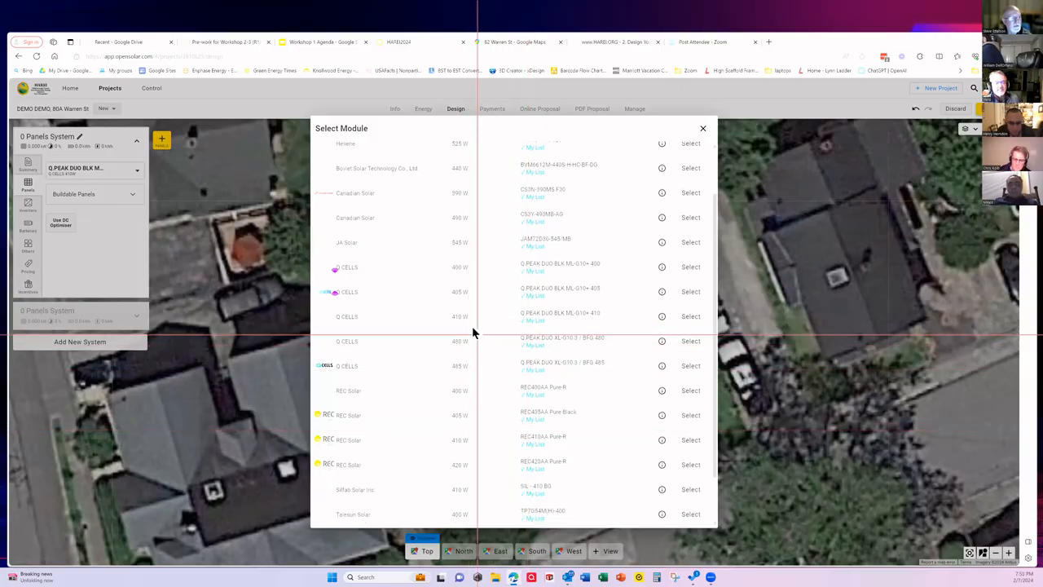
pyautogui.click(689, 316)
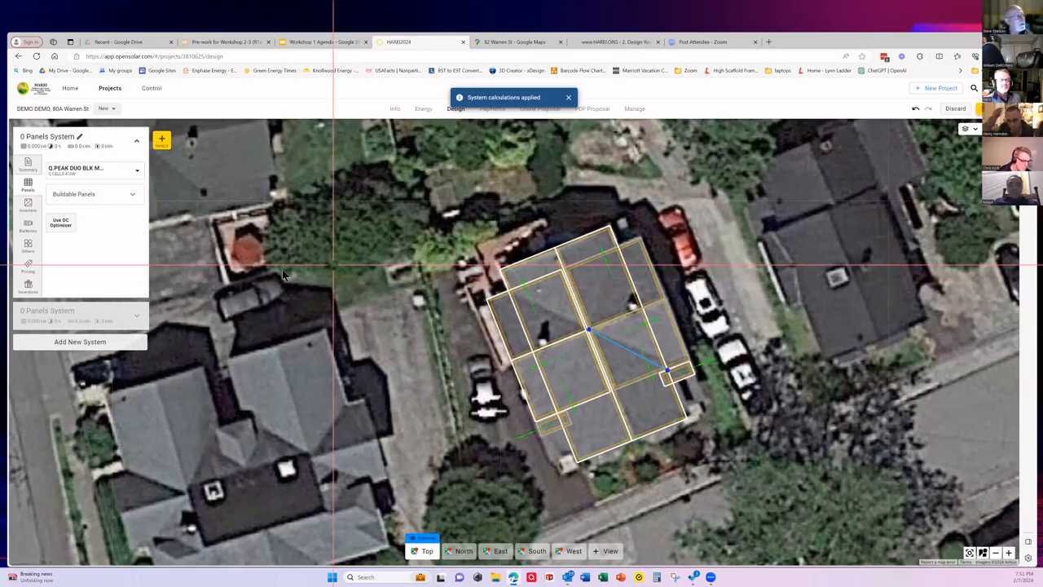
# - Place a group of six portrait panels on the southeast-facing slope of the house's east wing
pyautogui.click(165, 153)
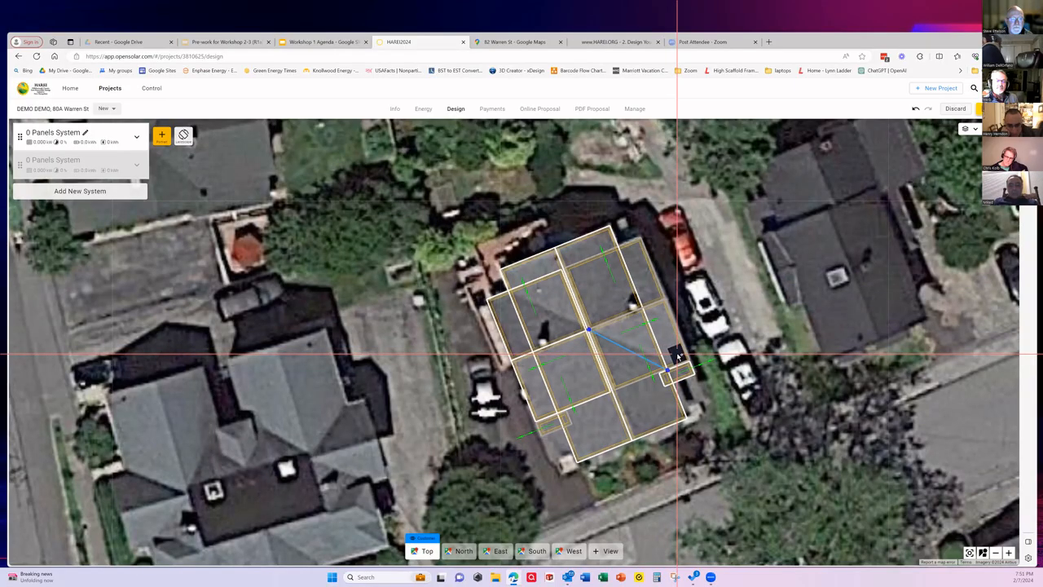
pyautogui.click(678, 356)
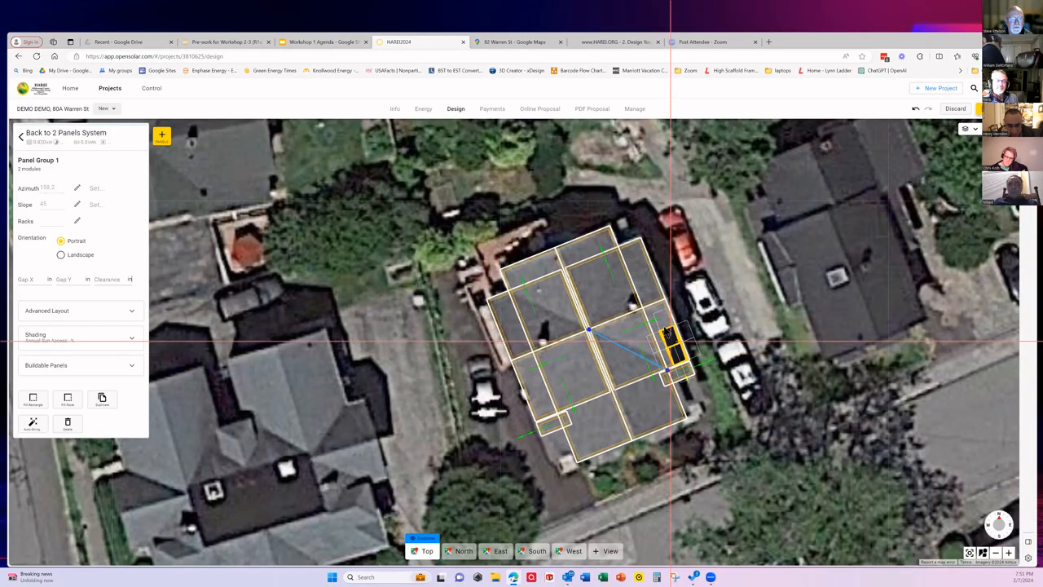
pyautogui.moveTo(664, 327); pyautogui.dragTo(659, 354)
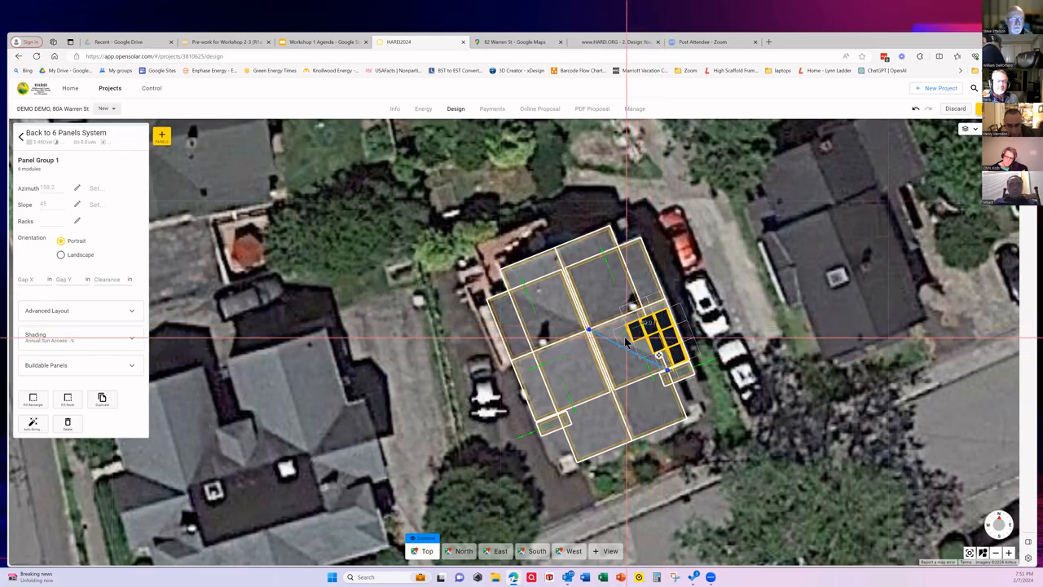
pyautogui.click(624, 337)
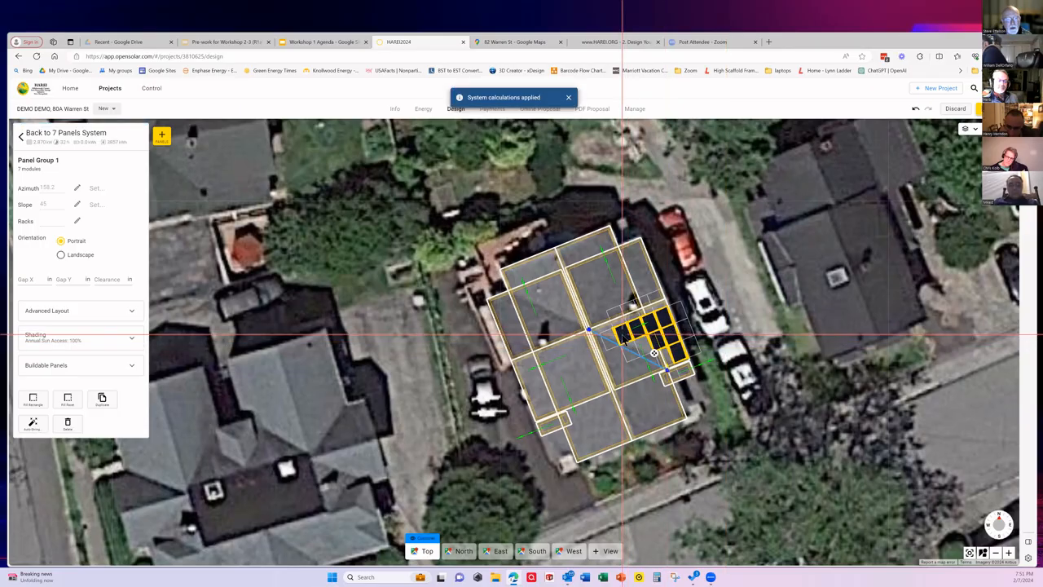
pyautogui.click(624, 339)
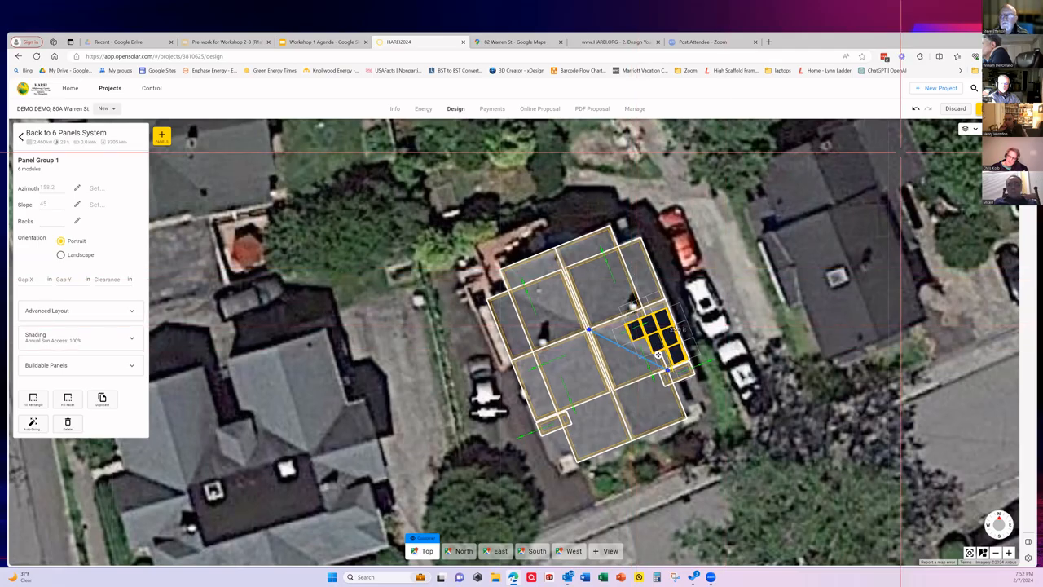
# - Switch the design mode to Manual 3D Model with the Google Solar API imagery provider
pyautogui.click(978, 128)
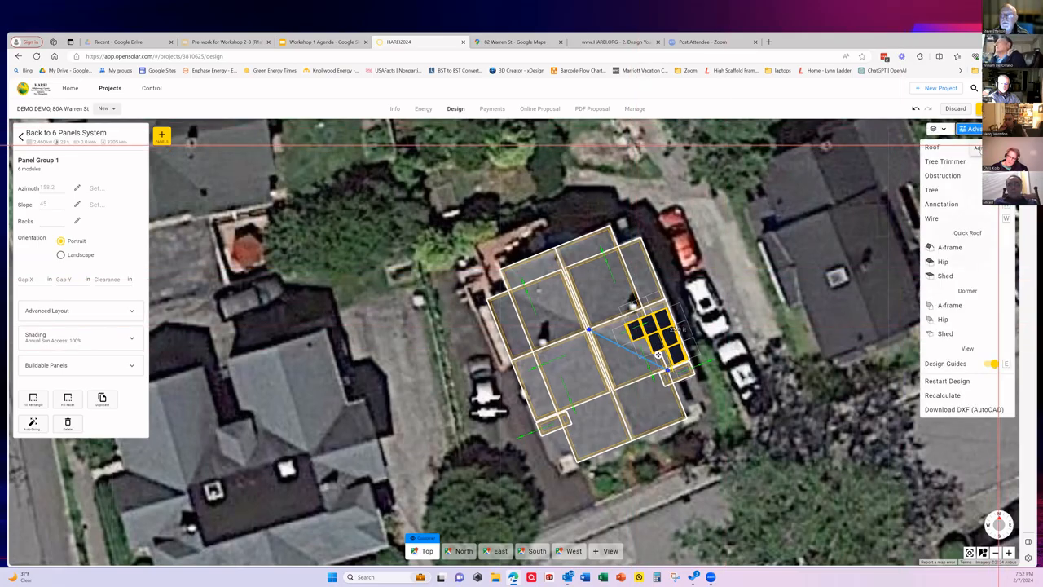
pyautogui.click(947, 128)
pyautogui.click(977, 159)
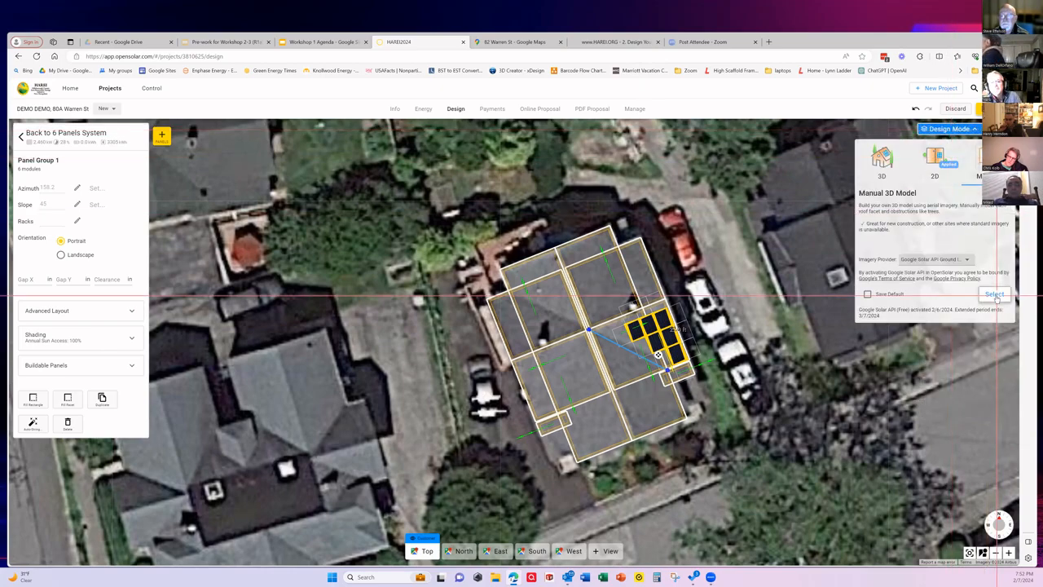
pyautogui.click(994, 294)
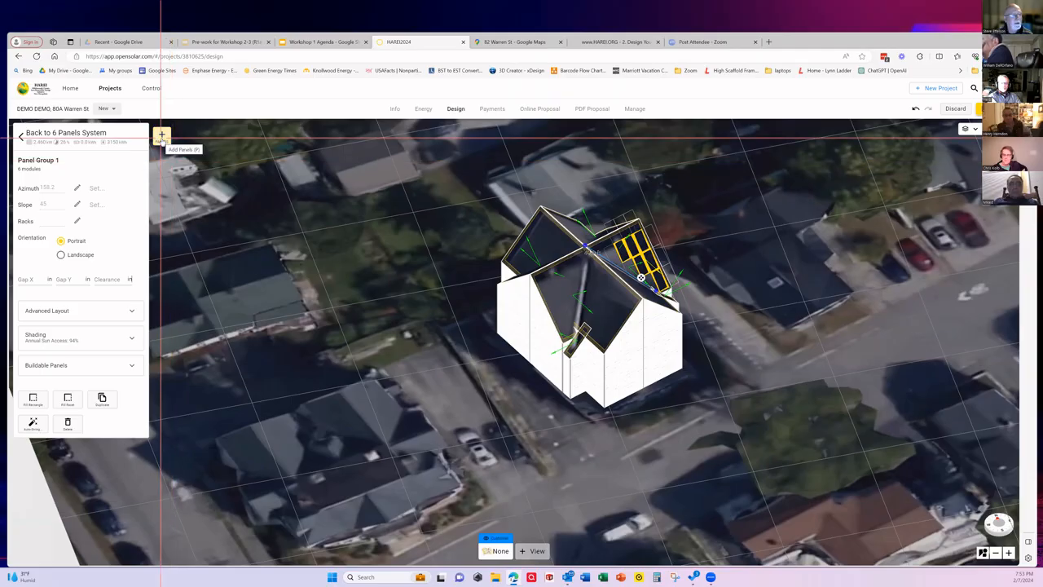
# - Add a group of seven portrait panels on the southern part of the main roof's west-facing slope
pyautogui.click(477, 204)
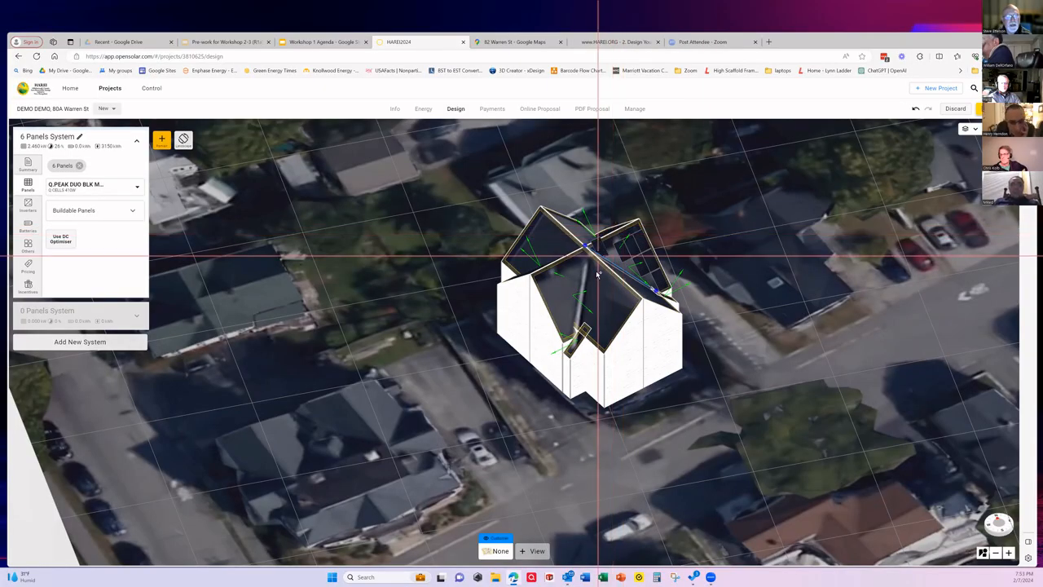
pyautogui.click(606, 342)
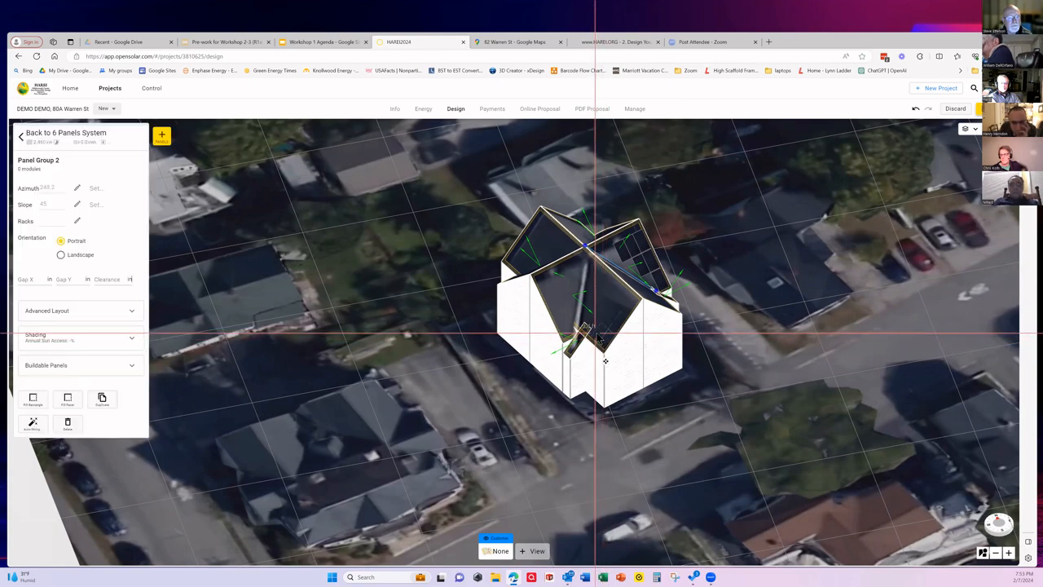
pyautogui.click(602, 357)
pyautogui.moveTo(602, 338); pyautogui.dragTo(596, 296)
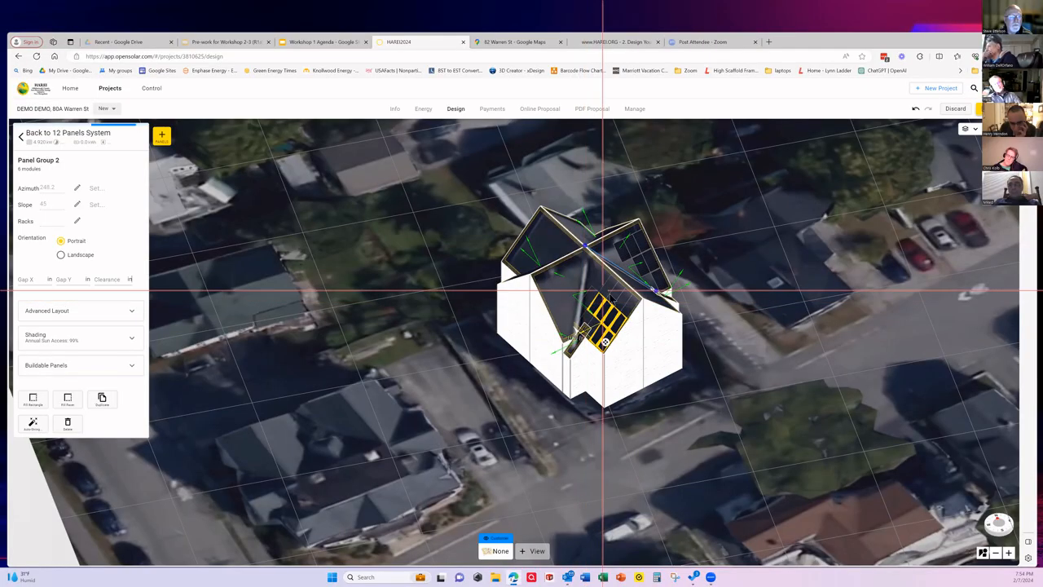
pyautogui.click(594, 324)
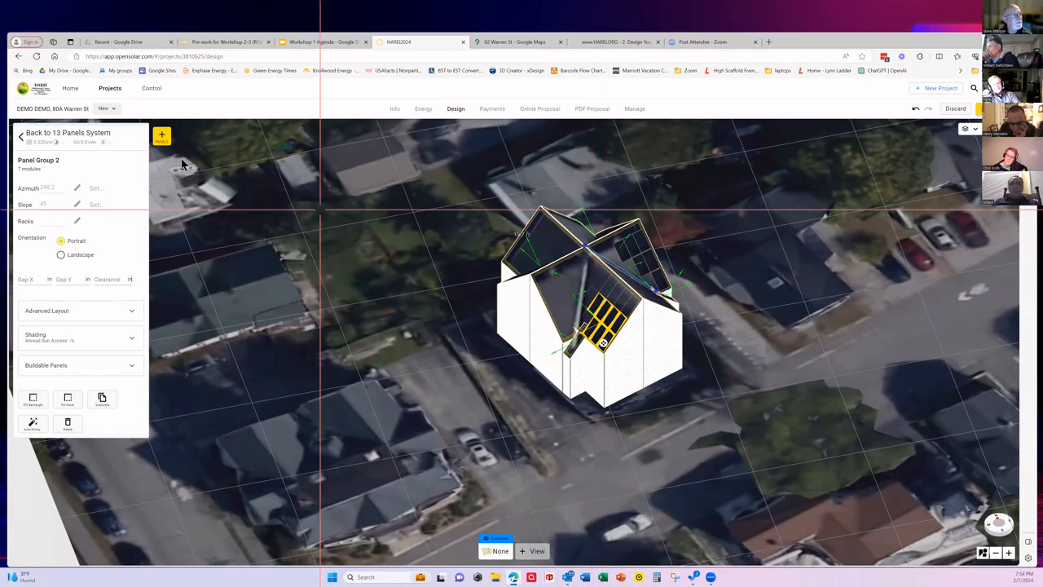
pyautogui.click(513, 285)
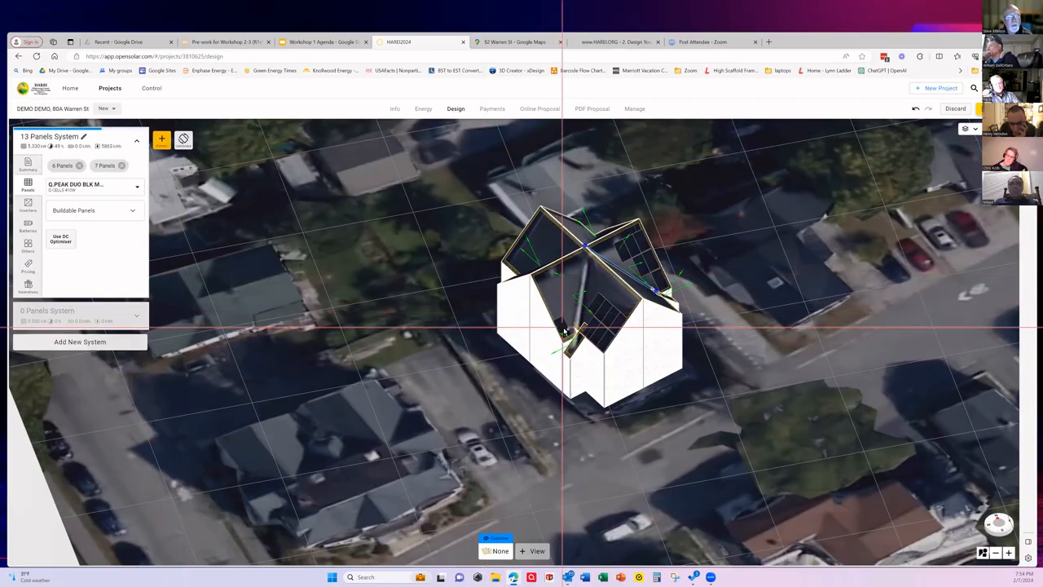
pyautogui.click(564, 326)
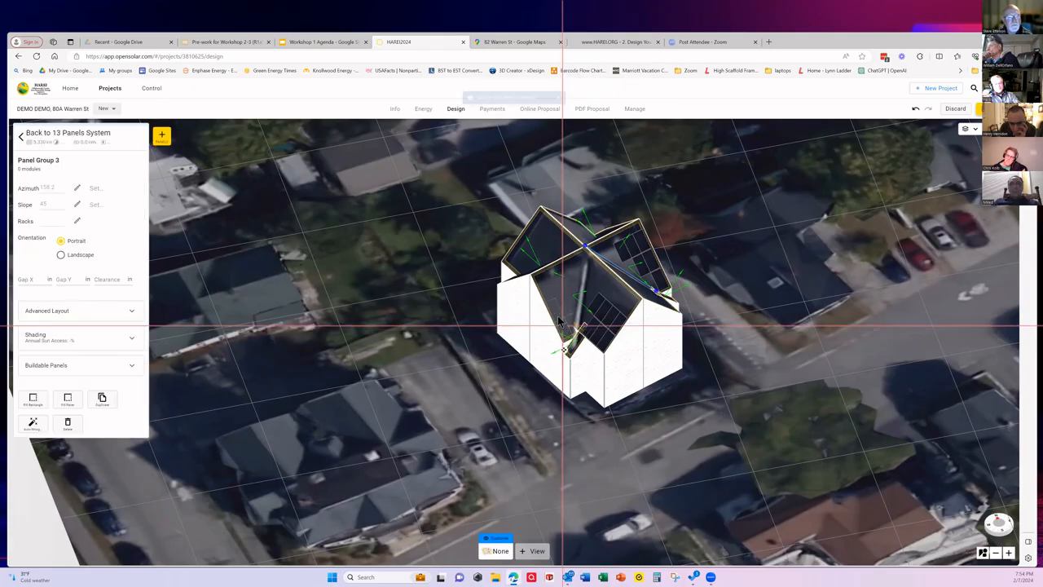
pyautogui.click(568, 330)
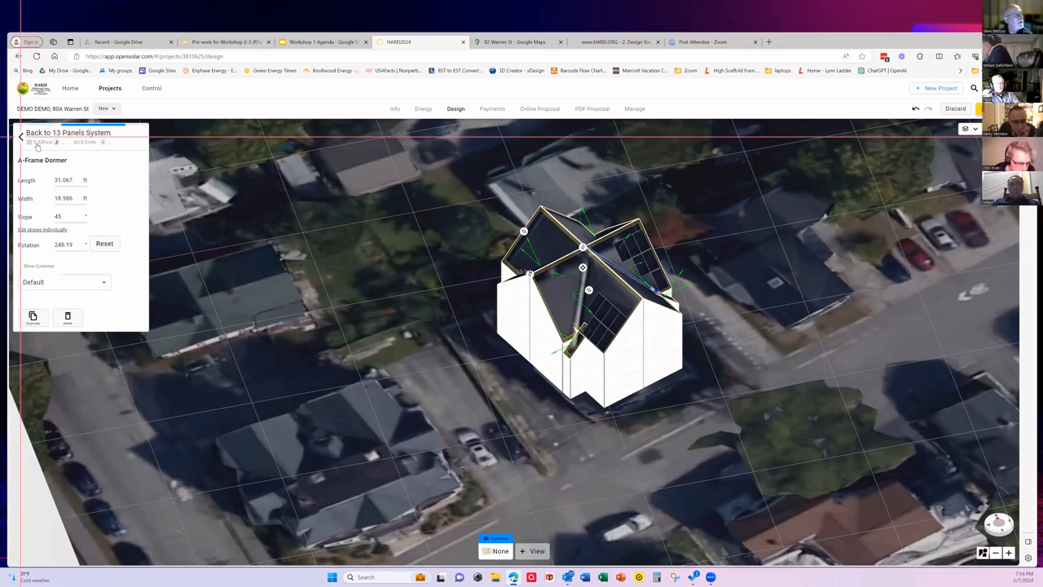
pyautogui.click(36, 145)
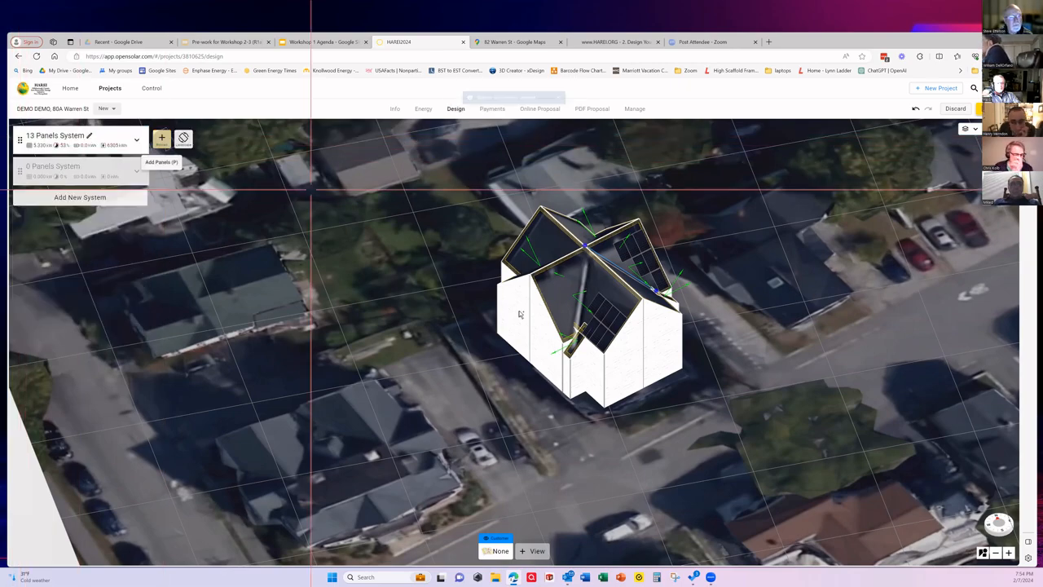
pyautogui.click(564, 328)
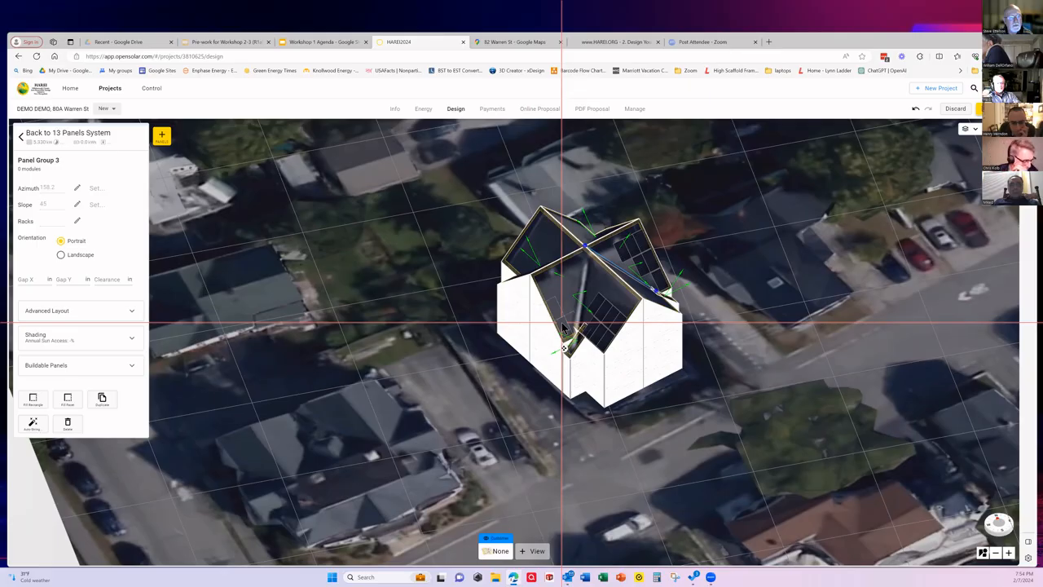
pyautogui.click(564, 328)
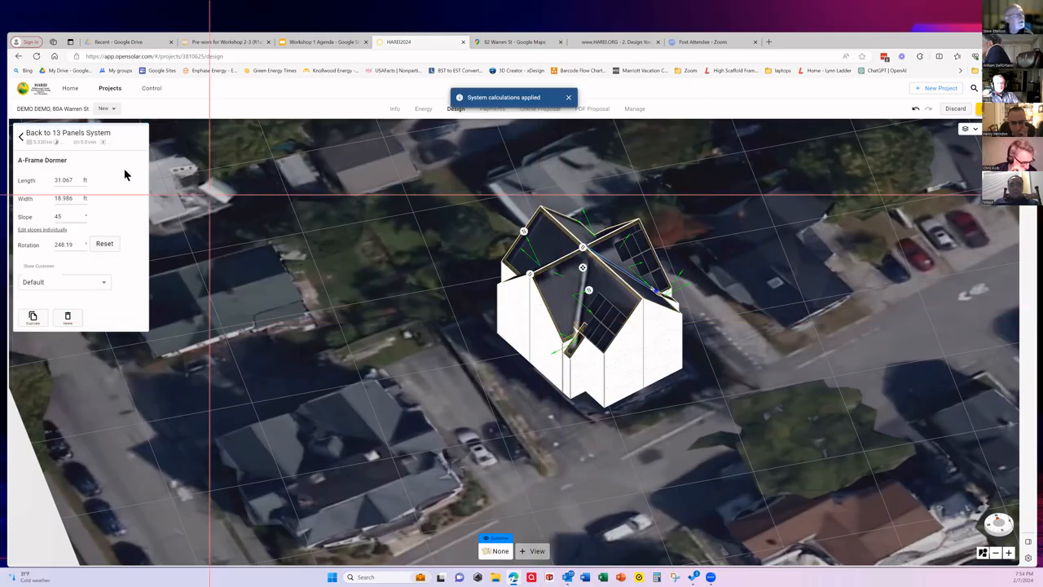
pyautogui.click(22, 138)
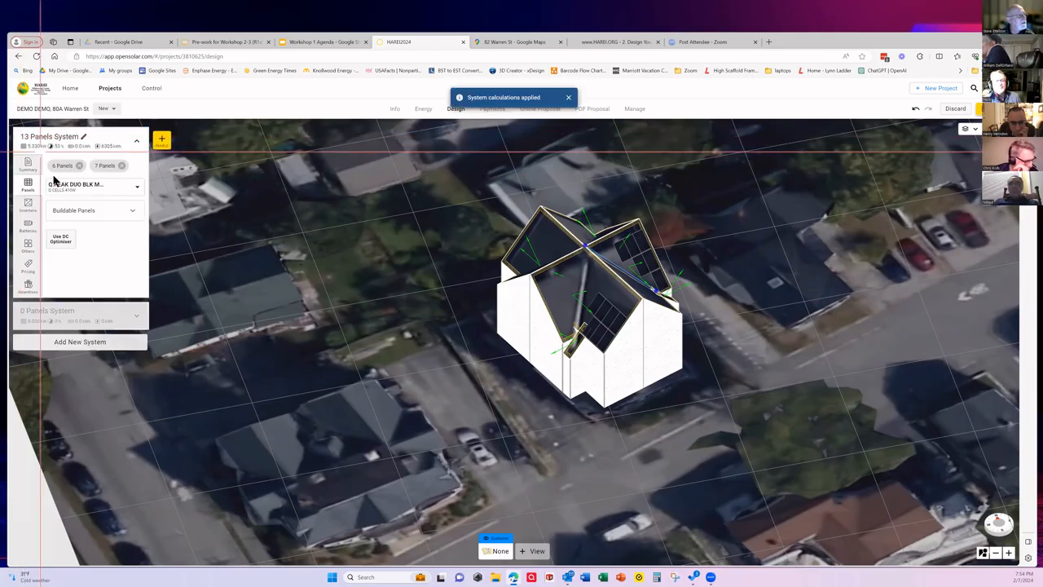
# - Add a group of six portrait panels on the southeast-facing slope of the west A-frame dormer
pyautogui.click(353, 216)
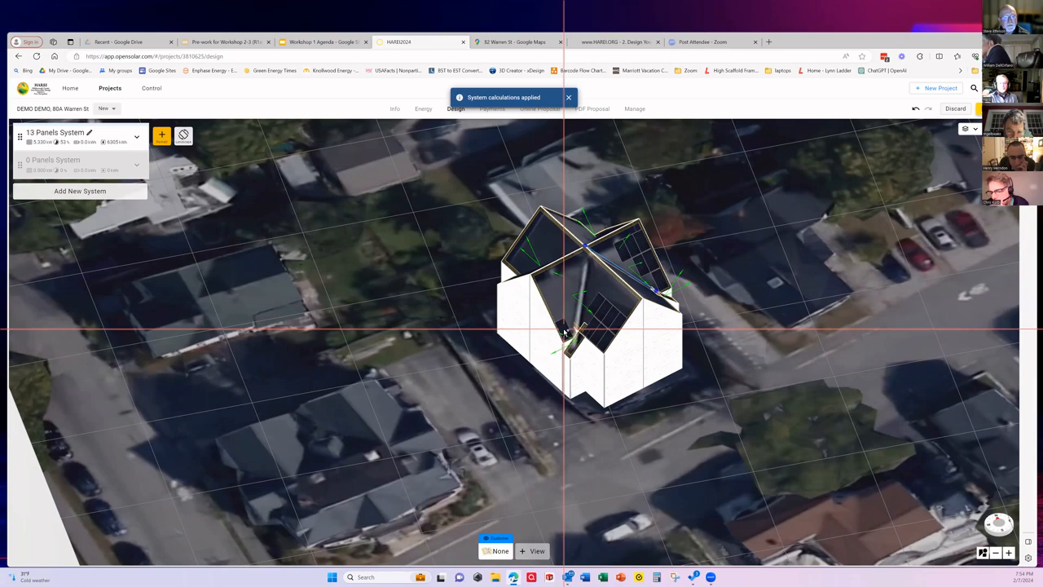
pyautogui.click(564, 330)
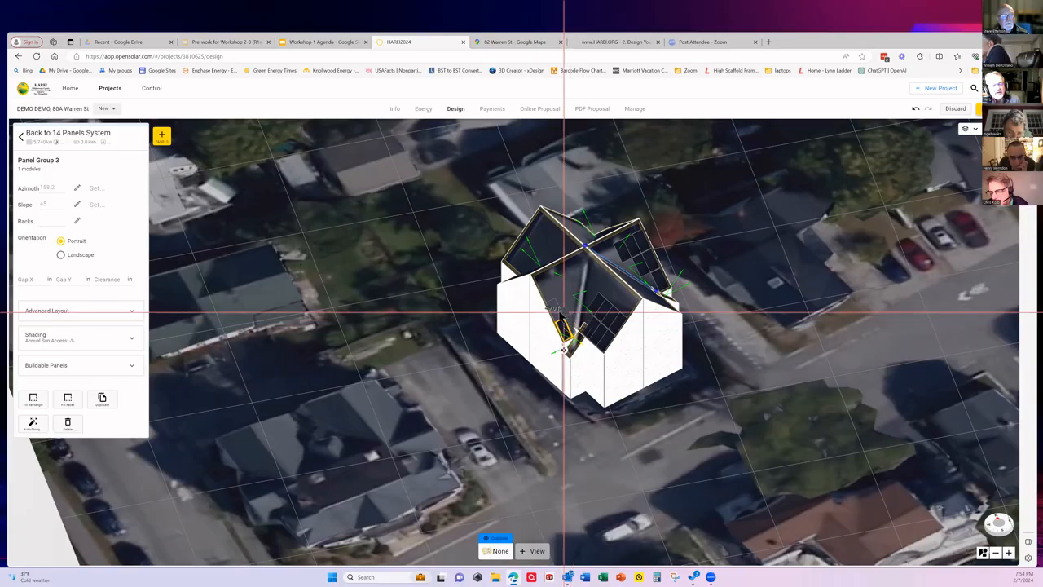
pyautogui.click(559, 310)
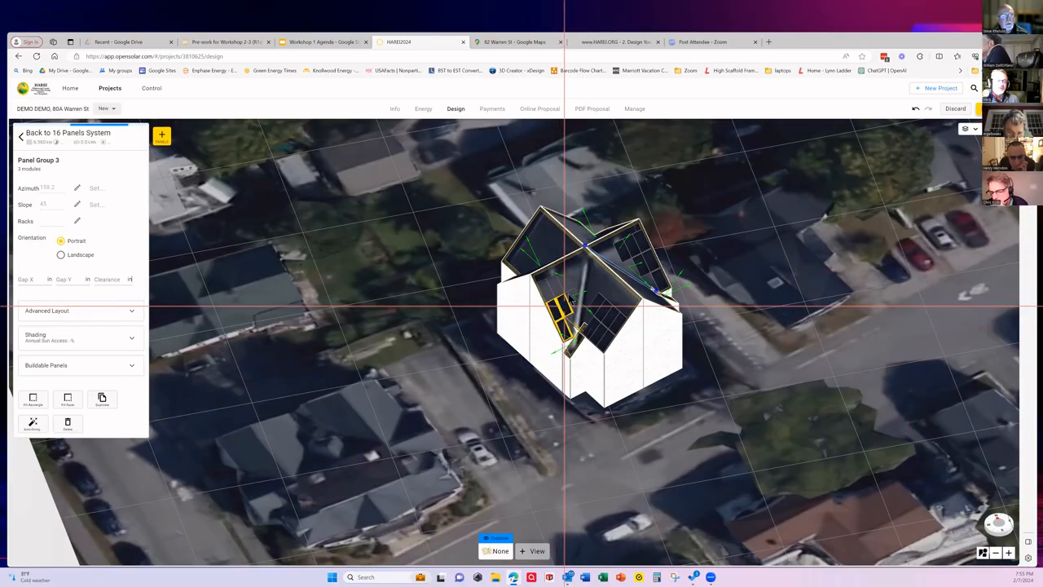
pyautogui.click(561, 298)
pyautogui.click(557, 292)
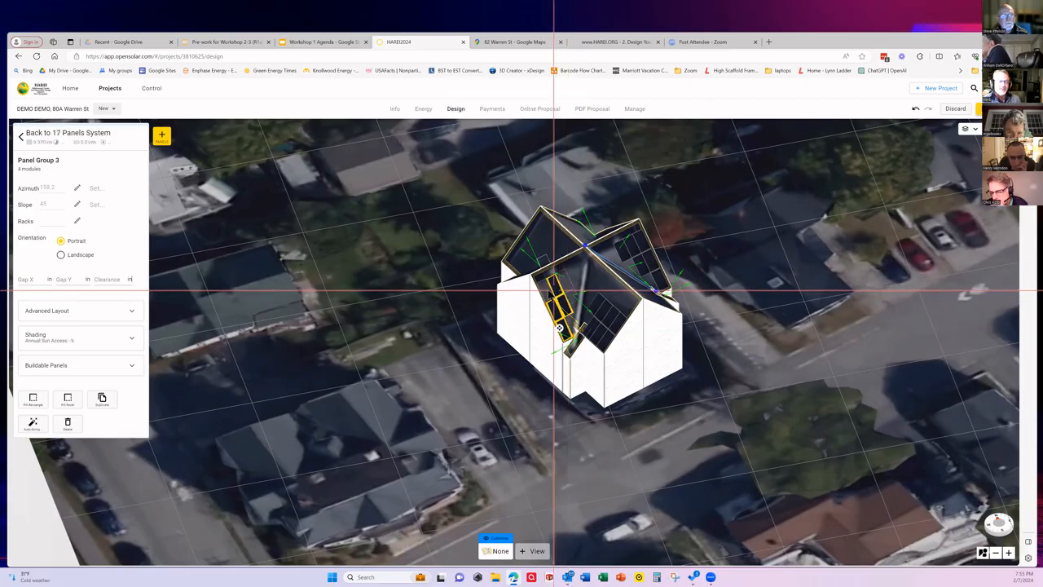
pyautogui.click(549, 290)
pyautogui.click(568, 284)
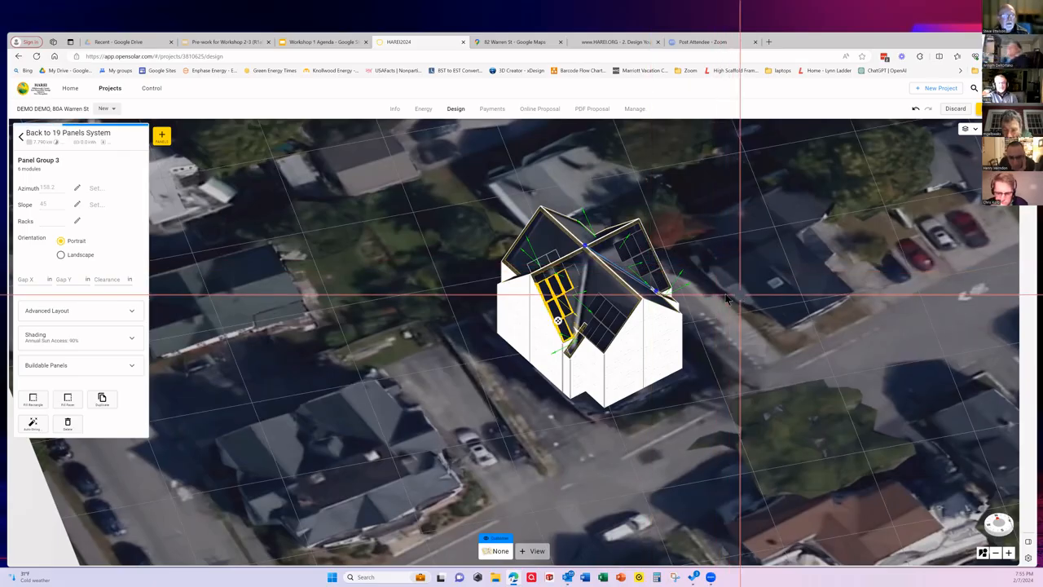
# - Add a group of five portrait panels on the northern part of the main roof's west-facing slope
pyautogui.moveTo(726, 296); pyautogui.dragTo(336, 272, button='right')
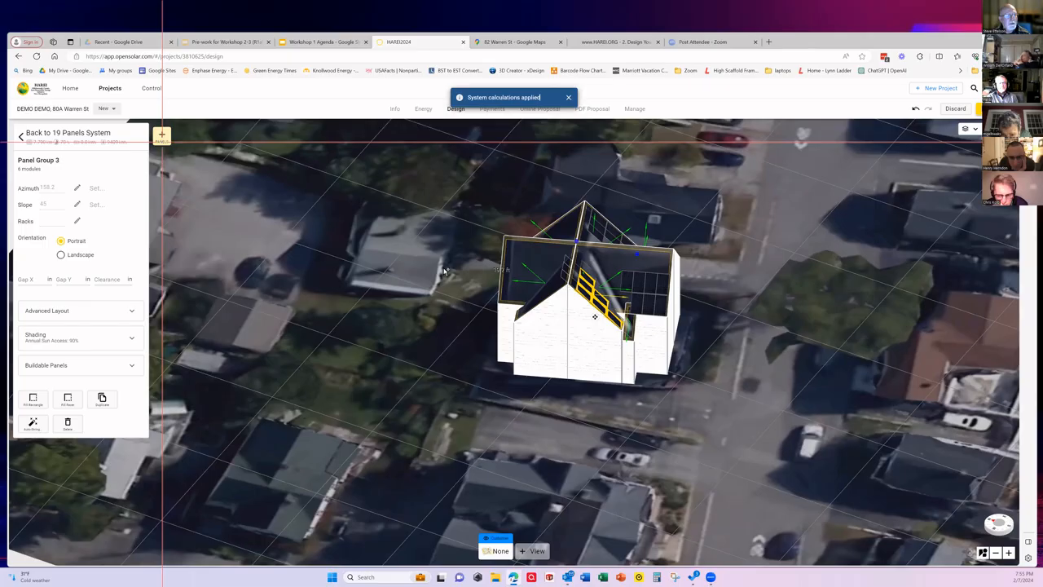
pyautogui.click(512, 295)
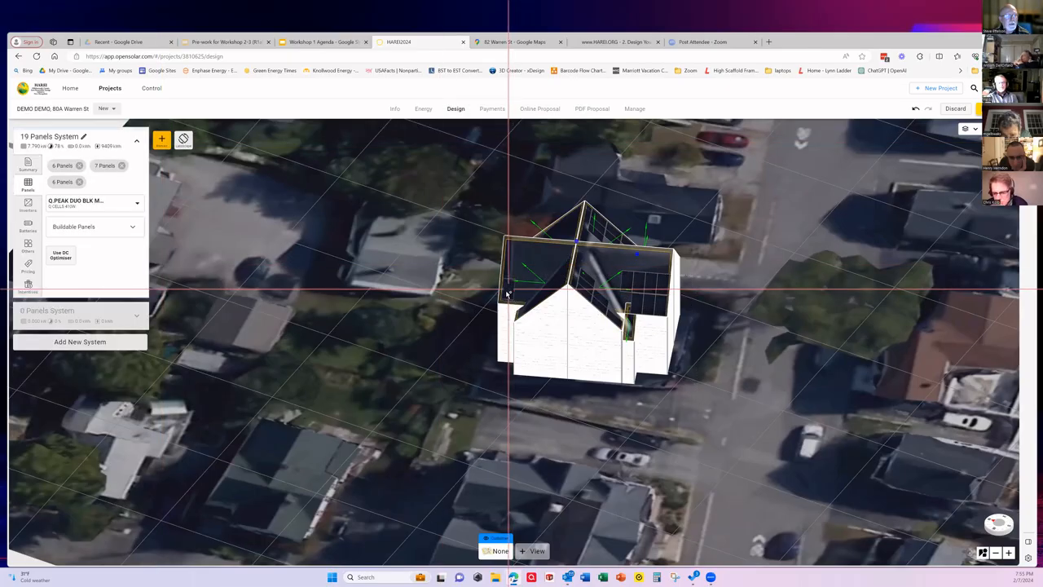
pyautogui.click(506, 296)
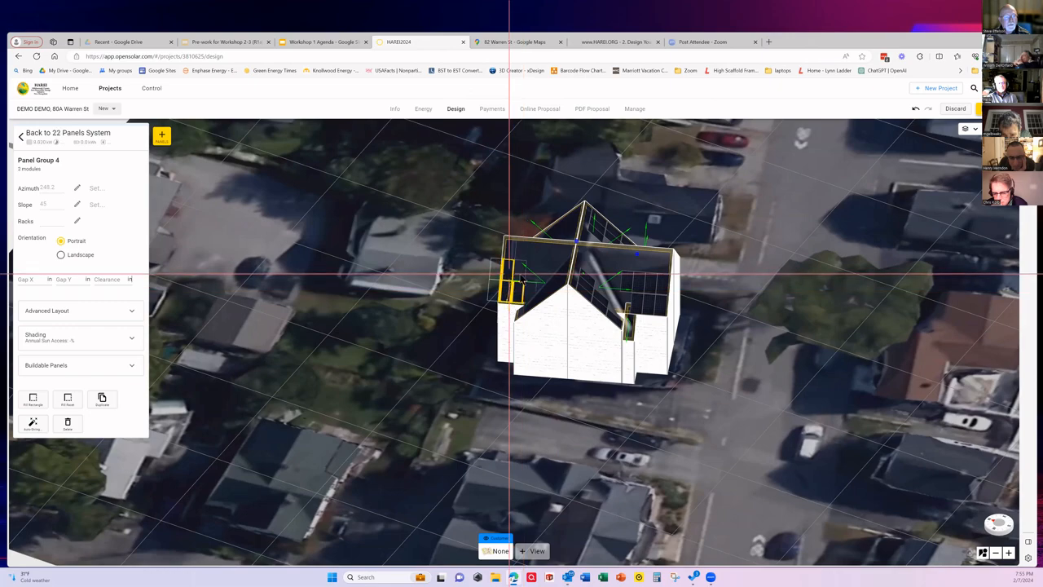
pyautogui.click(530, 277)
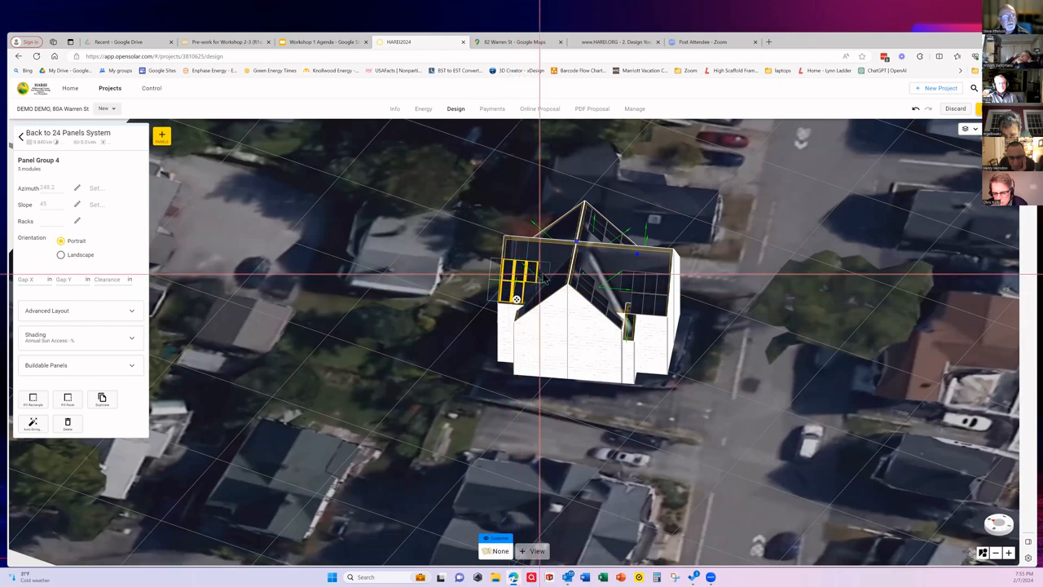
pyautogui.click(542, 278)
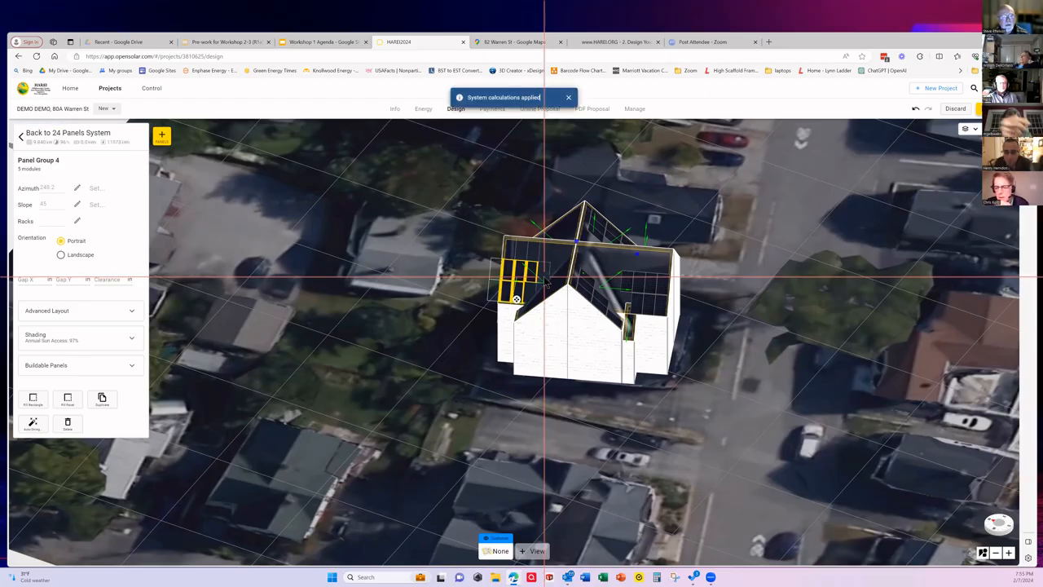
pyautogui.click(544, 278)
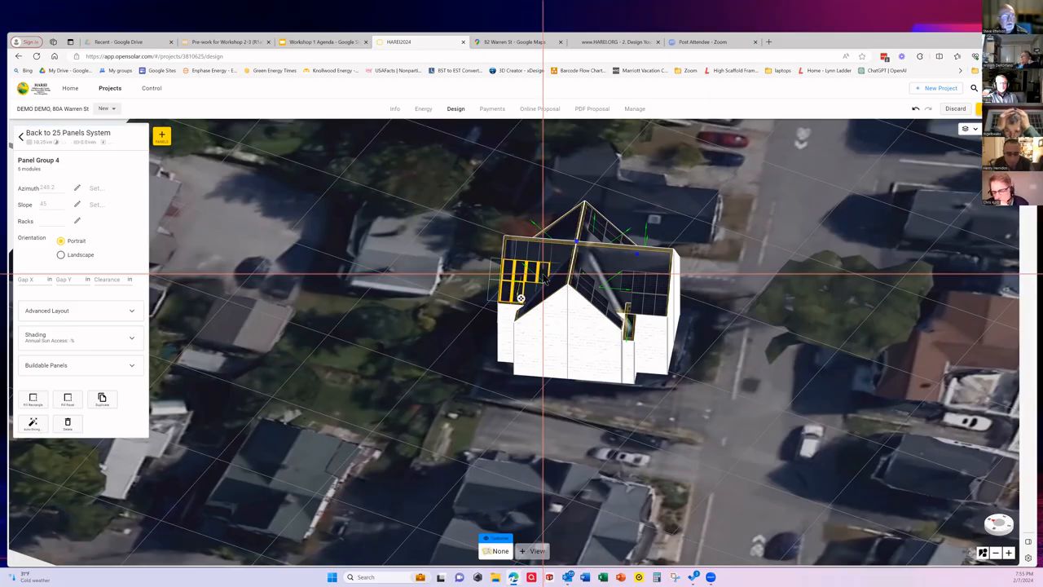
pyautogui.click(543, 275)
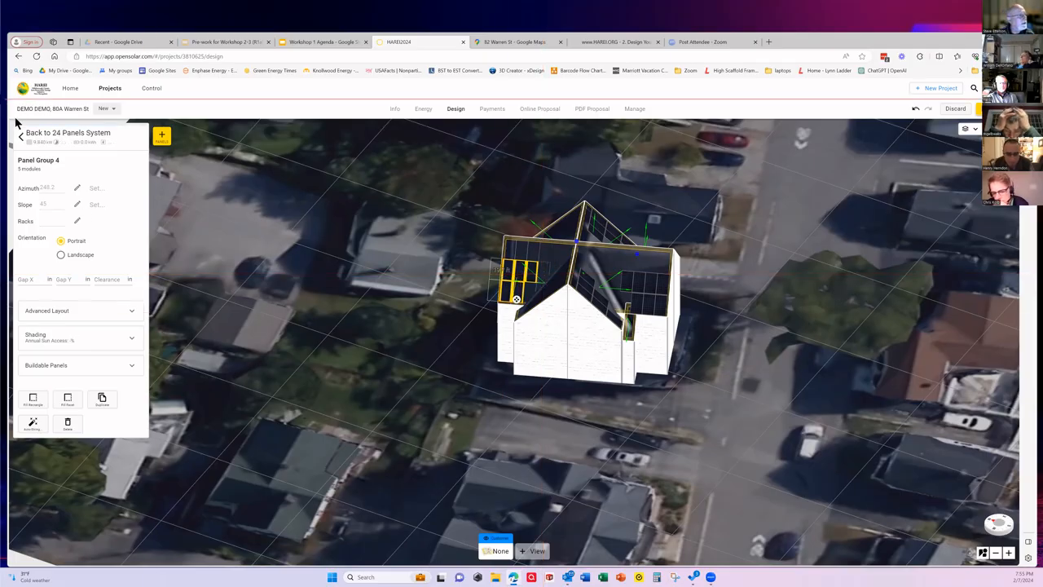
pyautogui.click(26, 140)
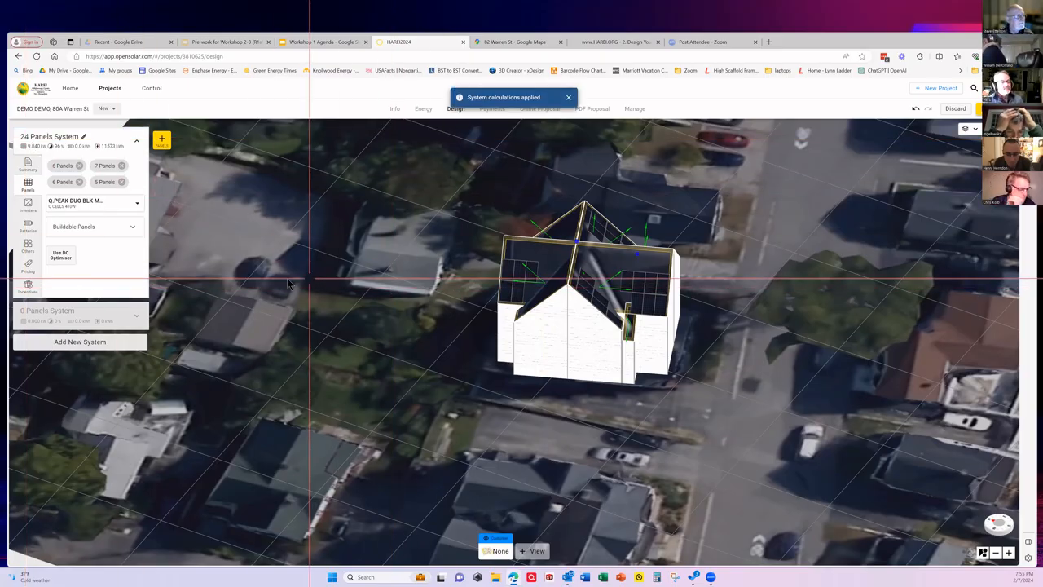
# - Duplicate the 24-panel system as an additional design option
pyautogui.click(73, 342)
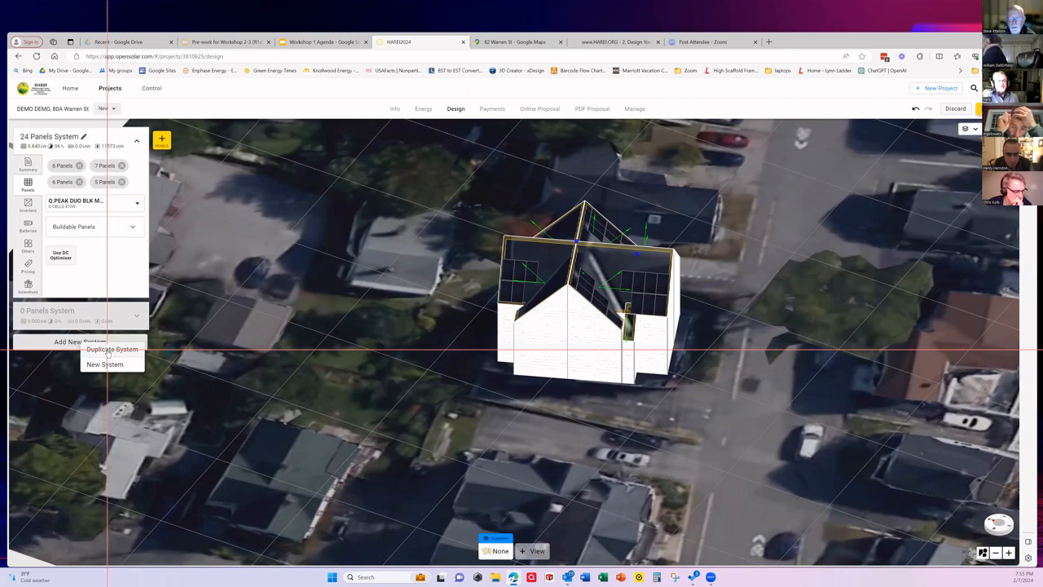
pyautogui.click(544, 190)
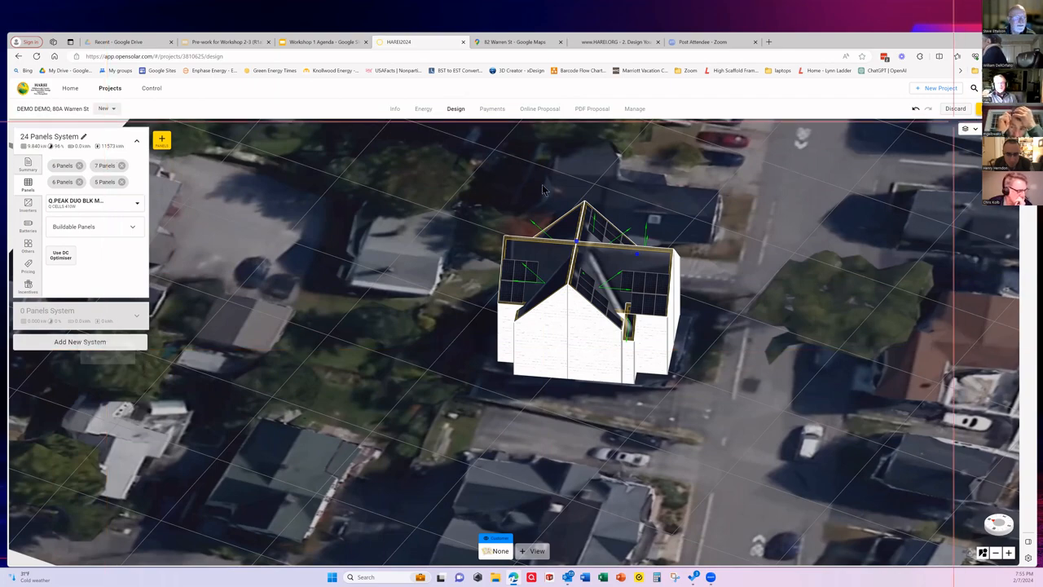
pyautogui.click(80, 342)
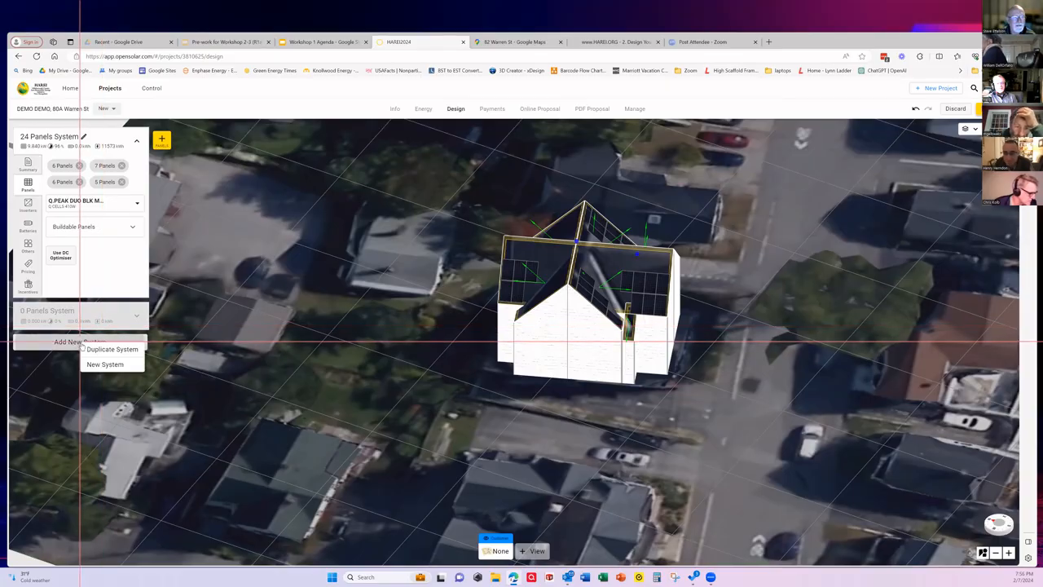
pyautogui.click(135, 349)
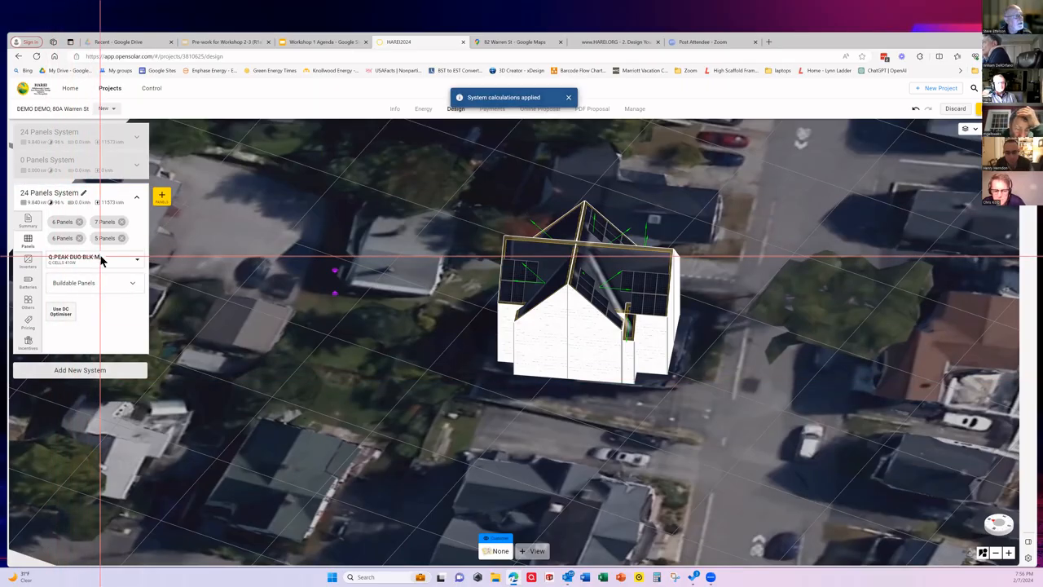
# - Change the duplicated system's module to the 485 W Q CELLS Q.PEAK DUO XL-G10.3 / BFG 485
pyautogui.click(123, 259)
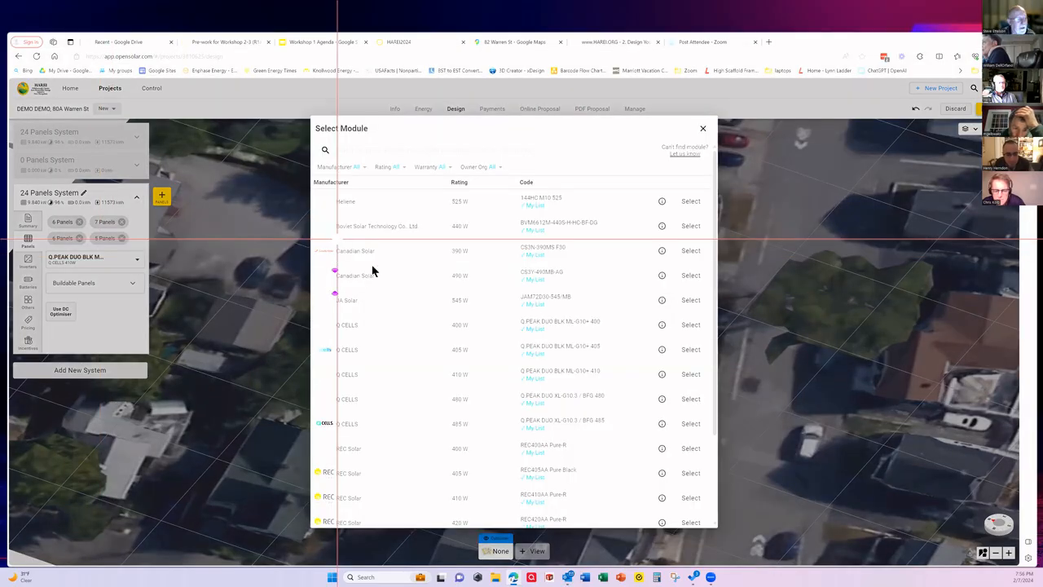
pyautogui.scroll(-5, 407, 367)
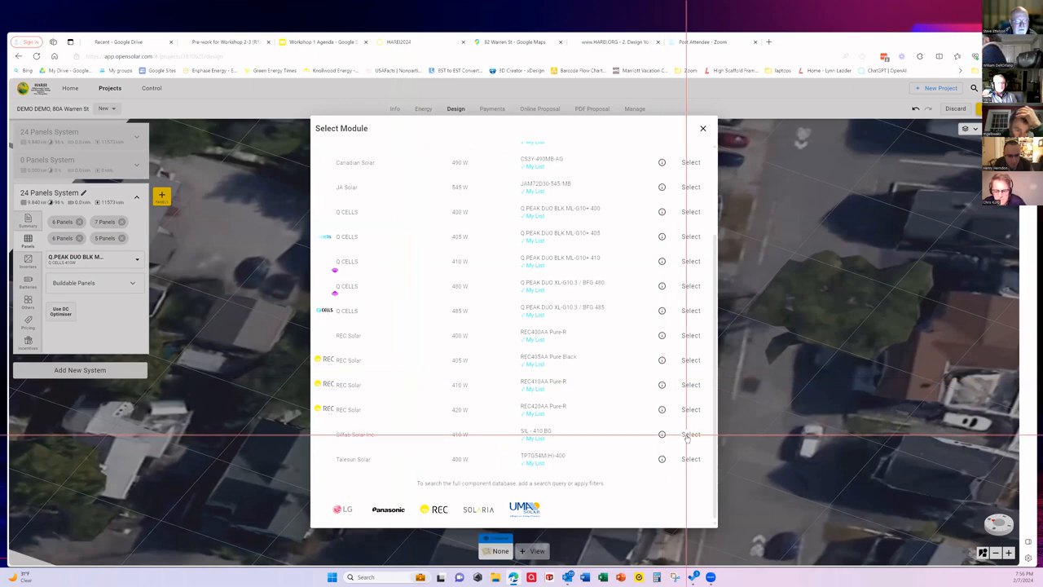
pyautogui.moveTo(663, 437)
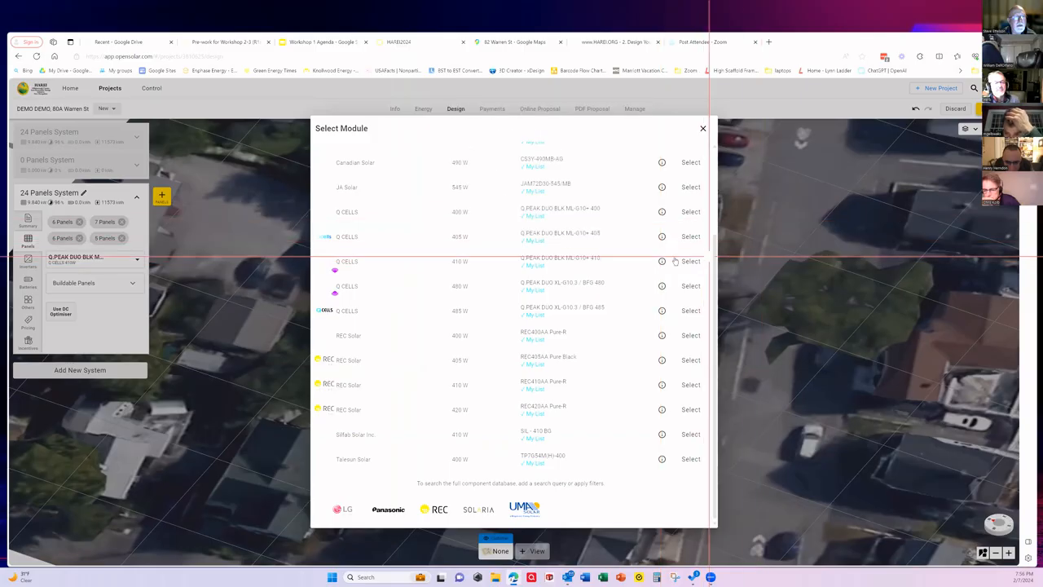
pyautogui.moveTo(660, 262)
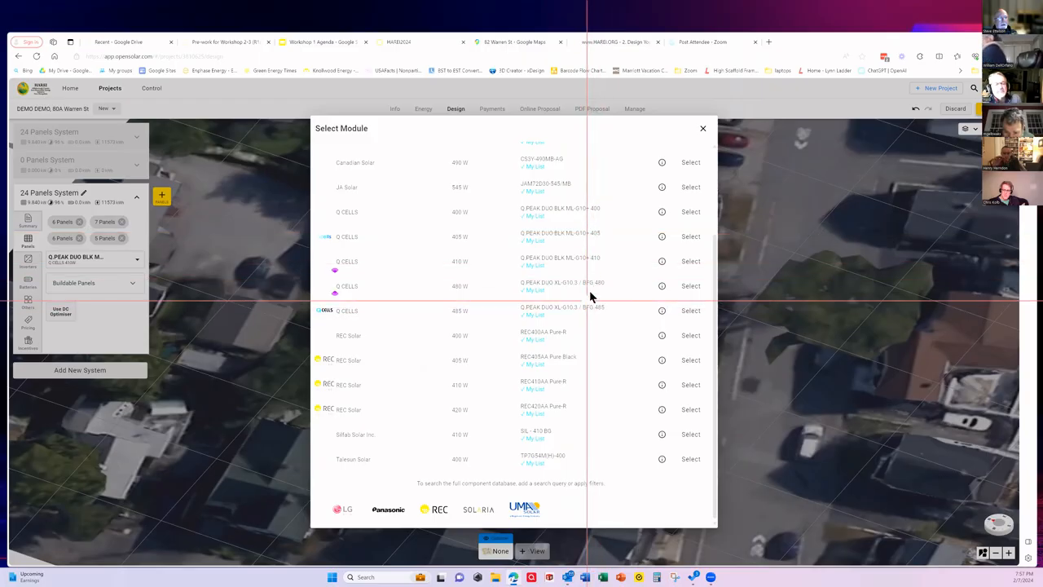
pyautogui.click(689, 312)
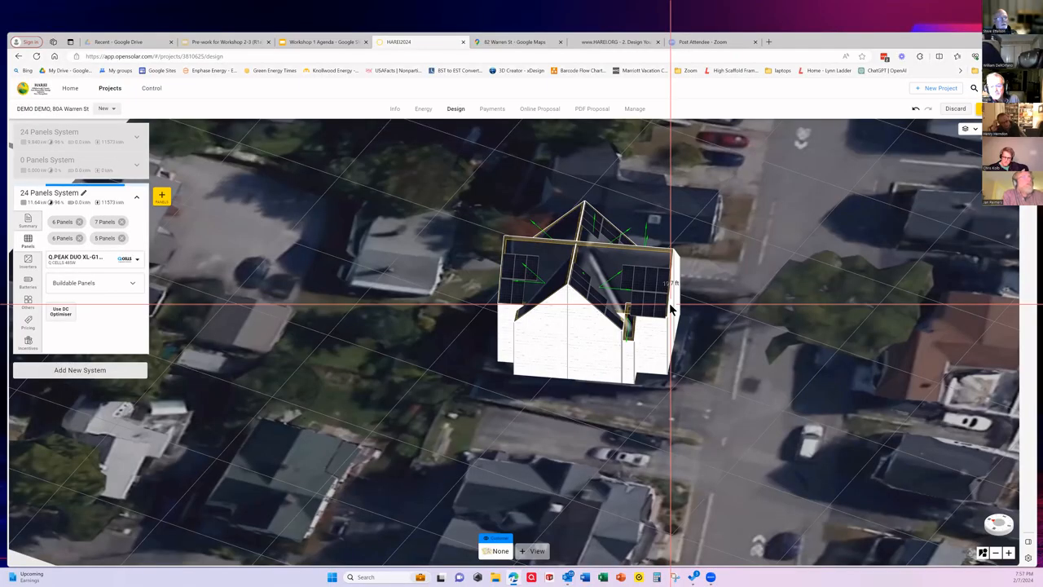
# - Examine from several sides of the house how the duplicated system's 485 W panels fit on the roof slopes
pyautogui.moveTo(670, 306); pyautogui.dragTo(682, 308)
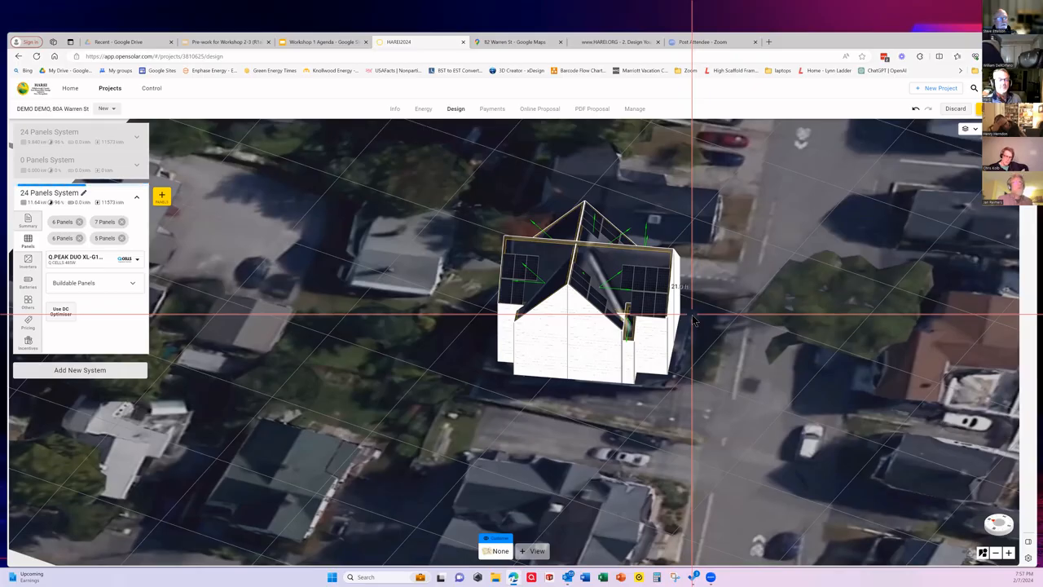
pyautogui.scroll(2, 693, 320)
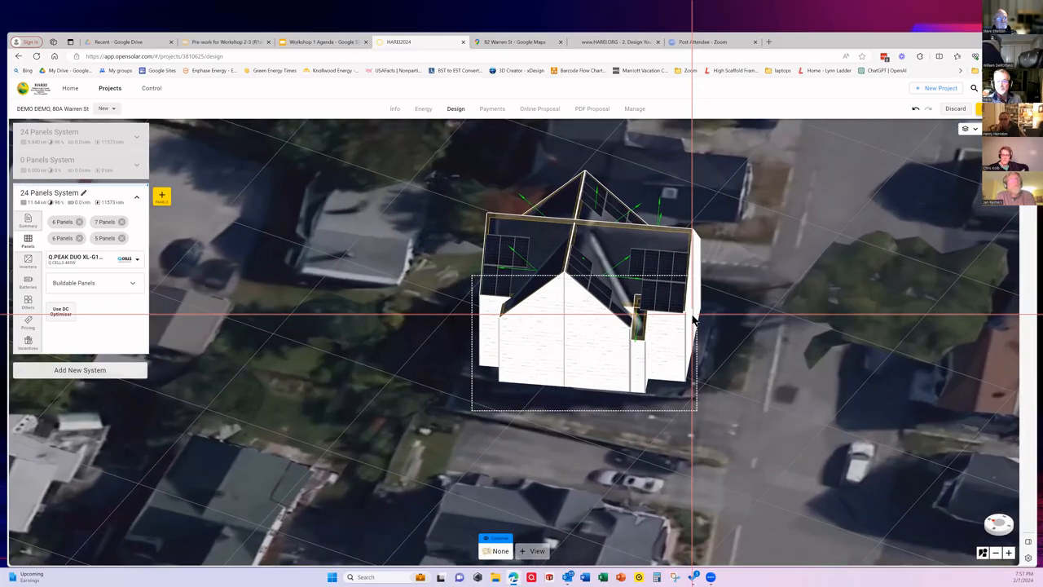
pyautogui.scroll(1, 694, 320)
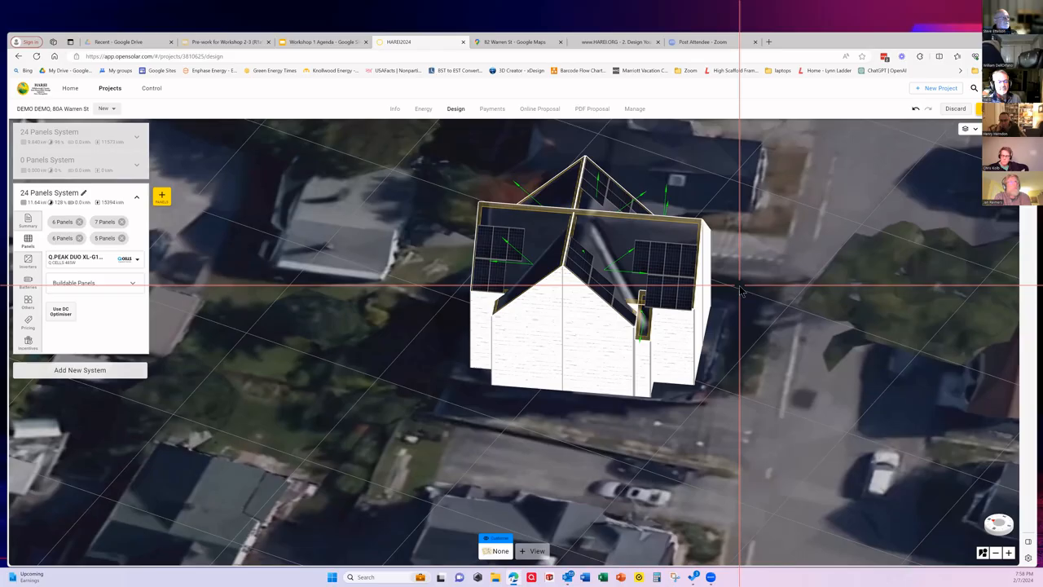
pyautogui.moveTo(736, 286); pyautogui.dragTo(726, 286)
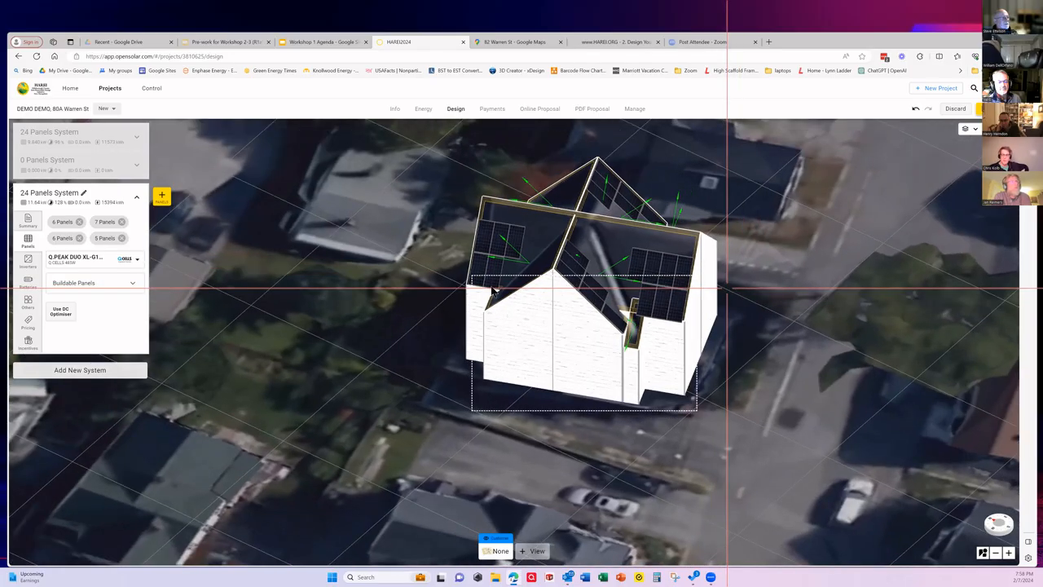
pyautogui.click(137, 259)
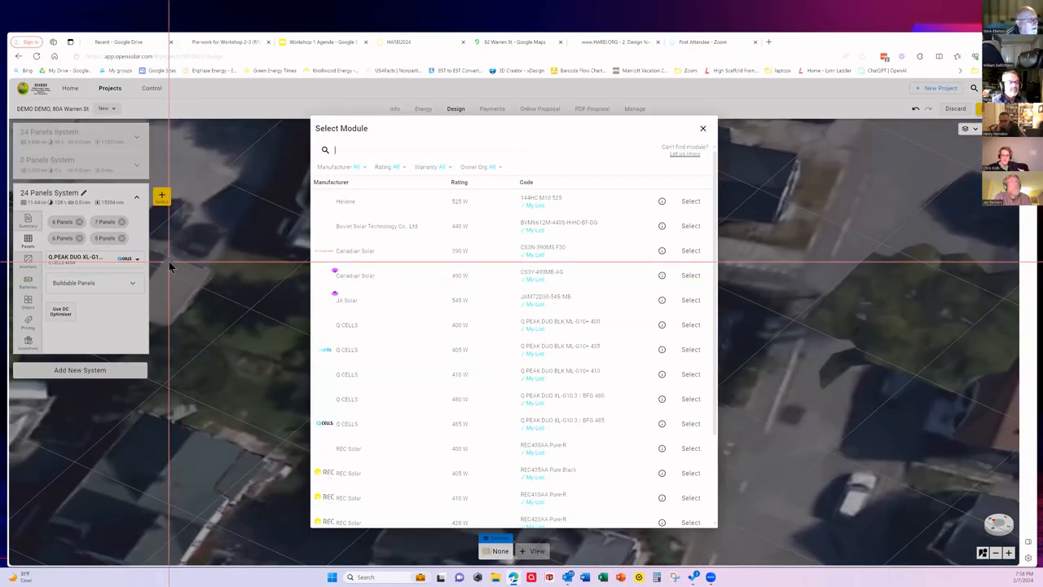
pyautogui.click(170, 265)
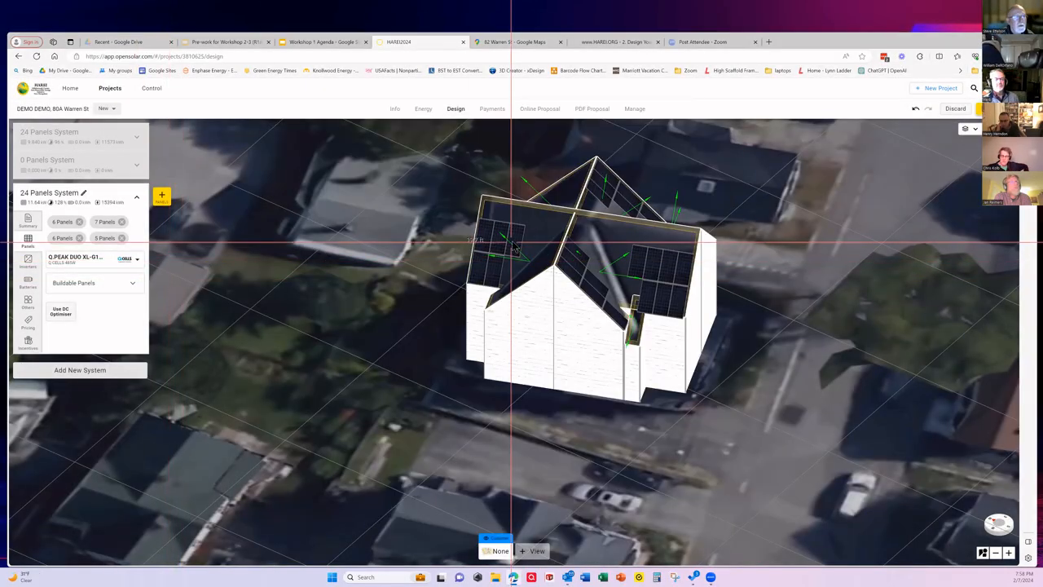
pyautogui.moveTo(742, 253); pyautogui.dragTo(765, 256, button='right')
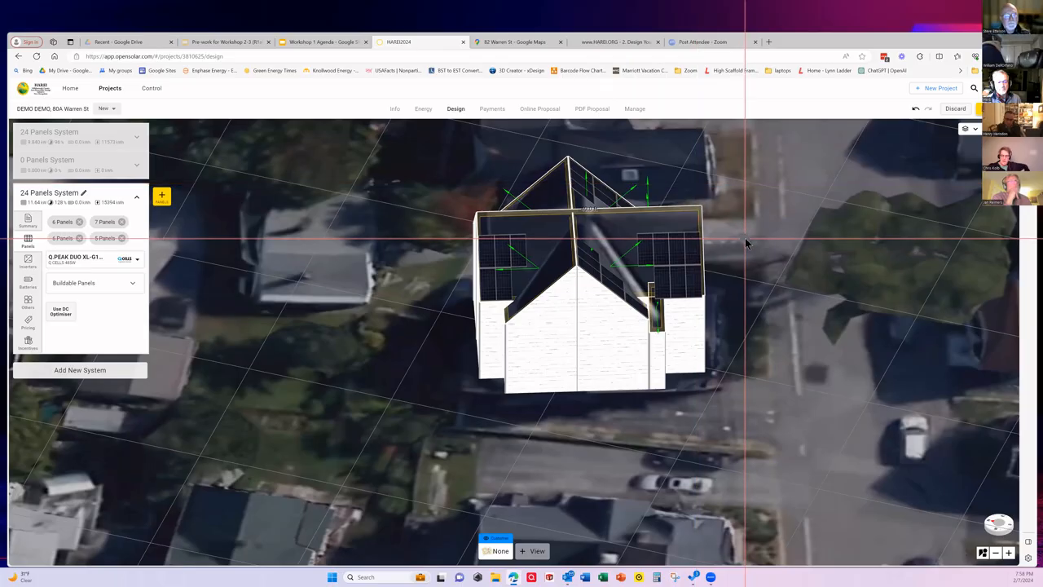
pyautogui.moveTo(744, 243); pyautogui.dragTo(585, 249, button='right')
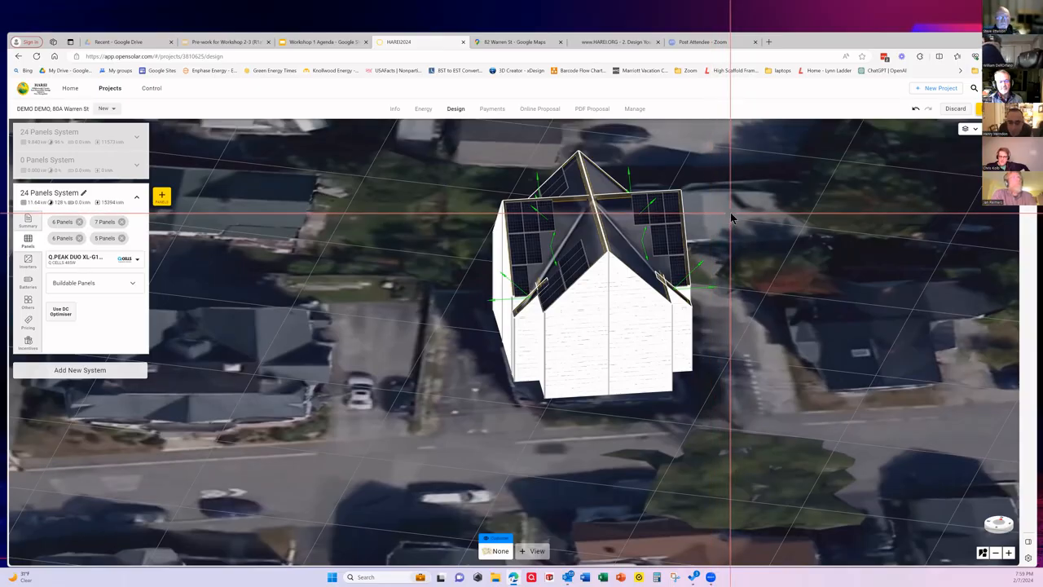
pyautogui.click(731, 215)
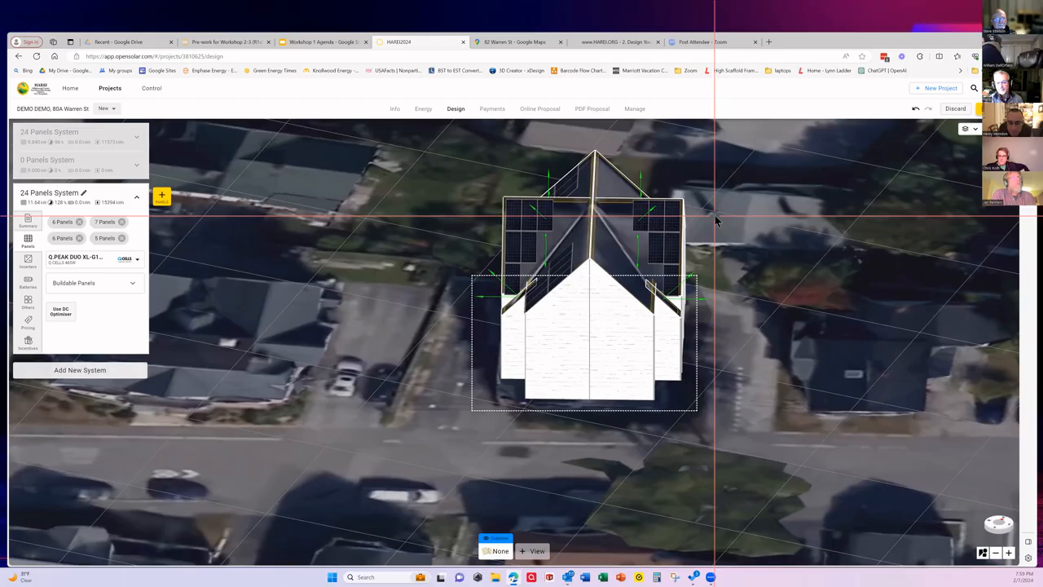